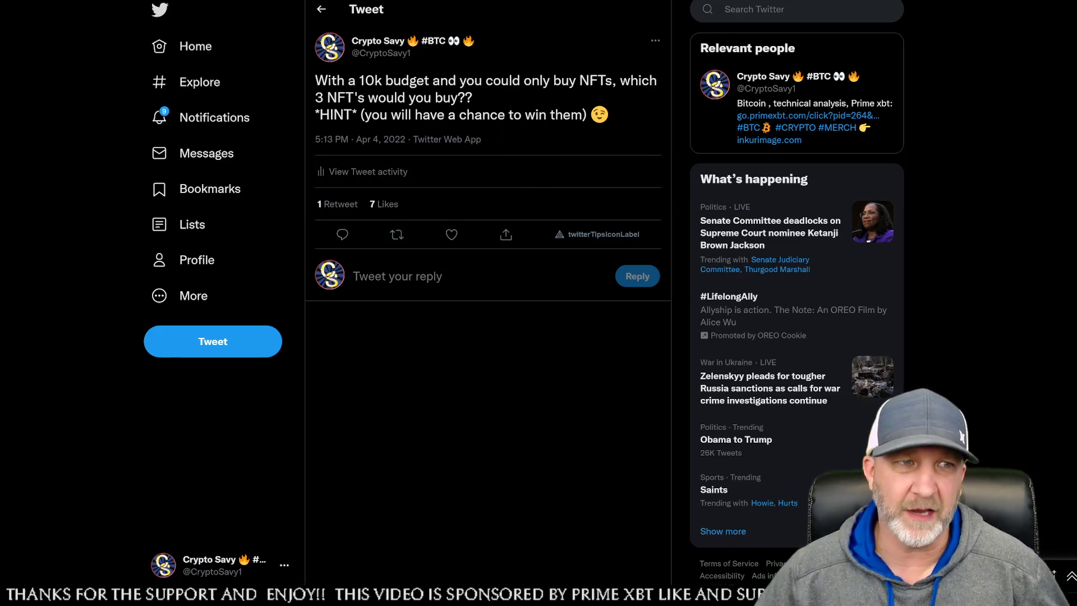
Step: Switch to the TradingView DXY daily chart and move the vertical projection line ending at the 101.112 target to 07 Apr '22
key("alt+Tab")
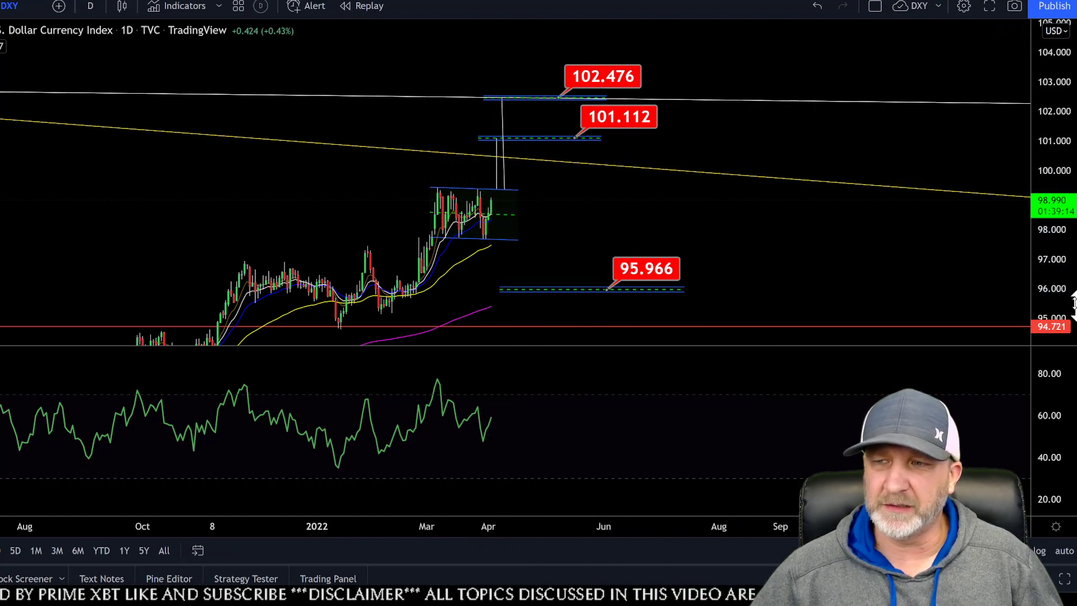
left_click_drag(1074, 303, 1065, 212)
left_click_drag(813, 279, 728, 197)
left_click(446, 242)
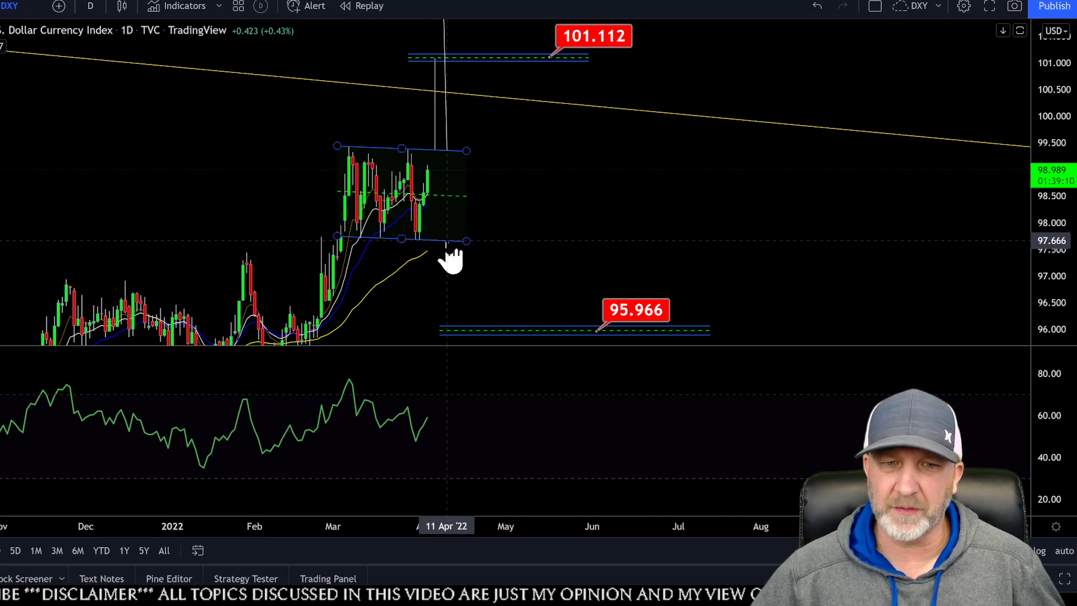
left_click(447, 242)
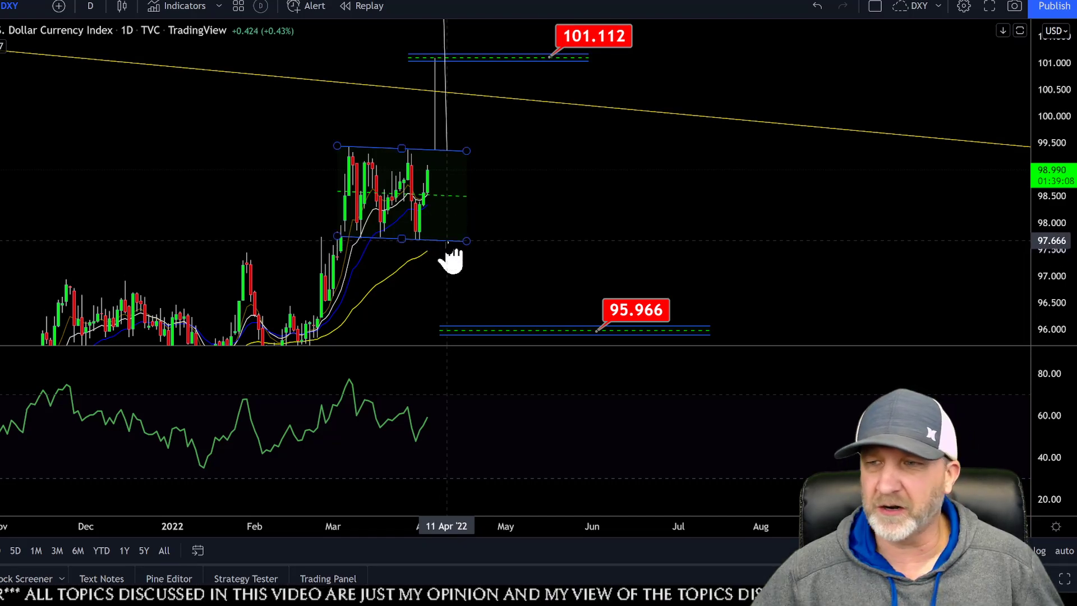
left_click(445, 241)
left_click(440, 96)
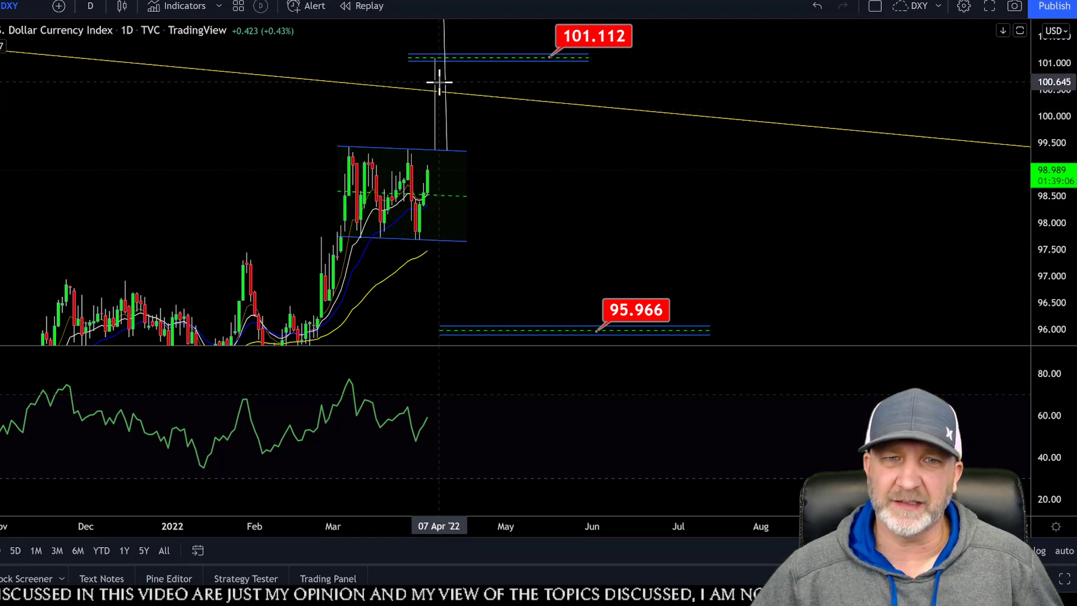
mouse_move(440, 101)
left_mouse_down()
mouse_move(452, 270)
mouse_move(443, 106)
mouse_move(428, 186)
mouse_move(430, 86)
mouse_move(442, 101)
left_mouse_up()
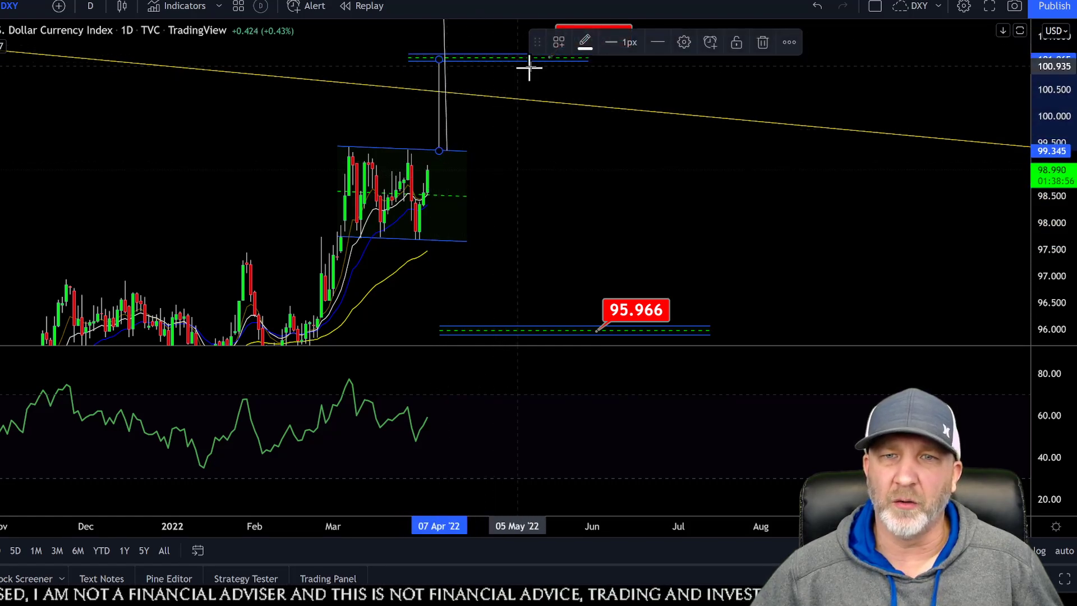
left_click(671, 103)
Step: Move the taller DXY projection line to span about 99.378 to 102.498, ending at the 102.476 target
left_click_drag(572, 38, 565, 59)
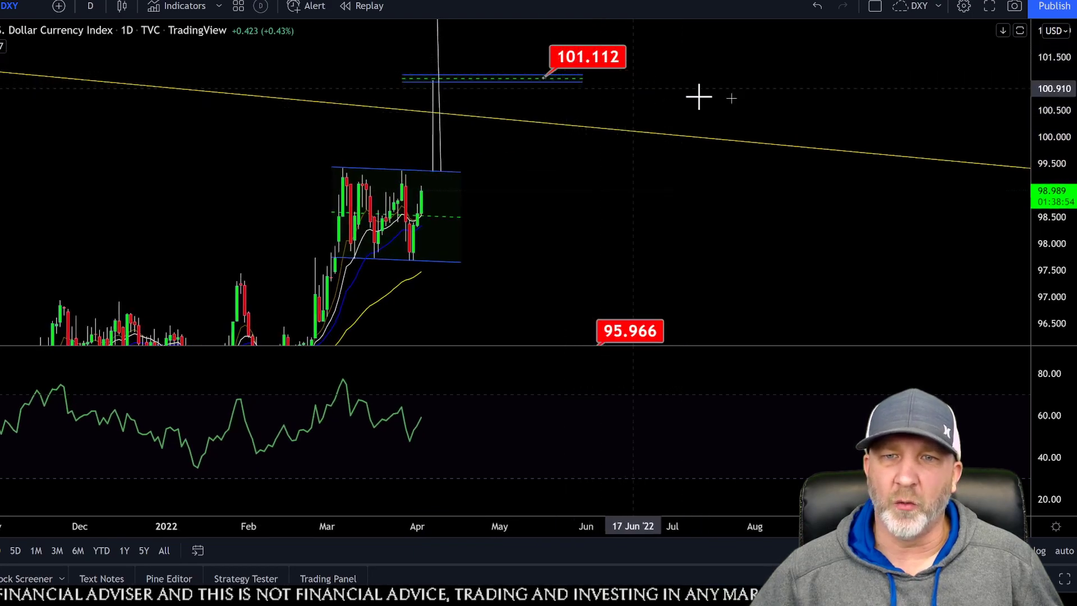
left_click_drag(1057, 76, 1060, 202)
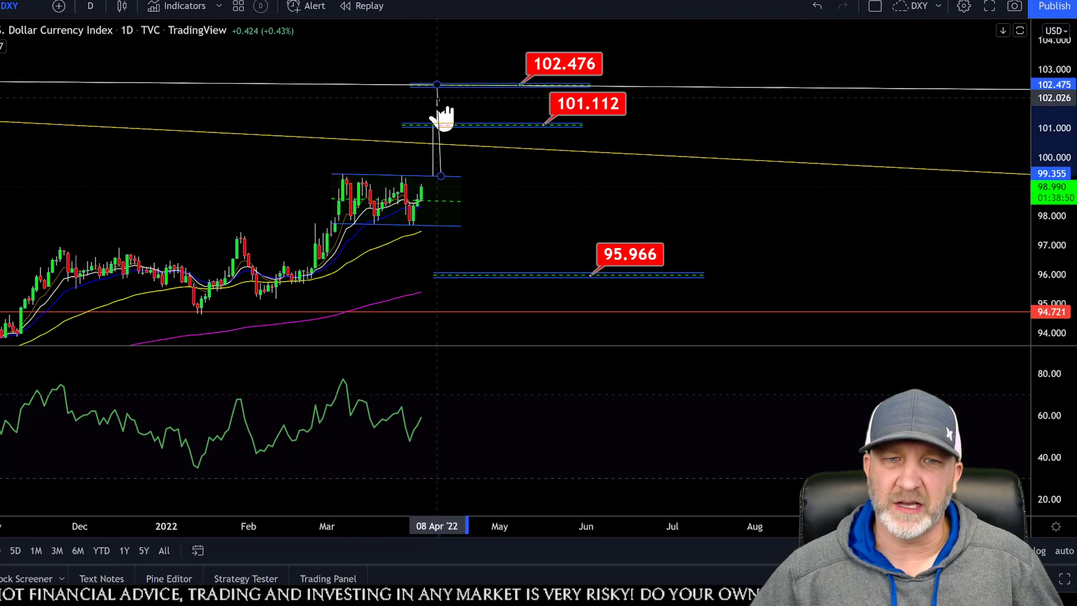
mouse_move(435, 96)
left_mouse_down()
mouse_move(301, 163)
mouse_move(308, 189)
mouse_move(412, 96)
mouse_move(435, 97)
left_mouse_up()
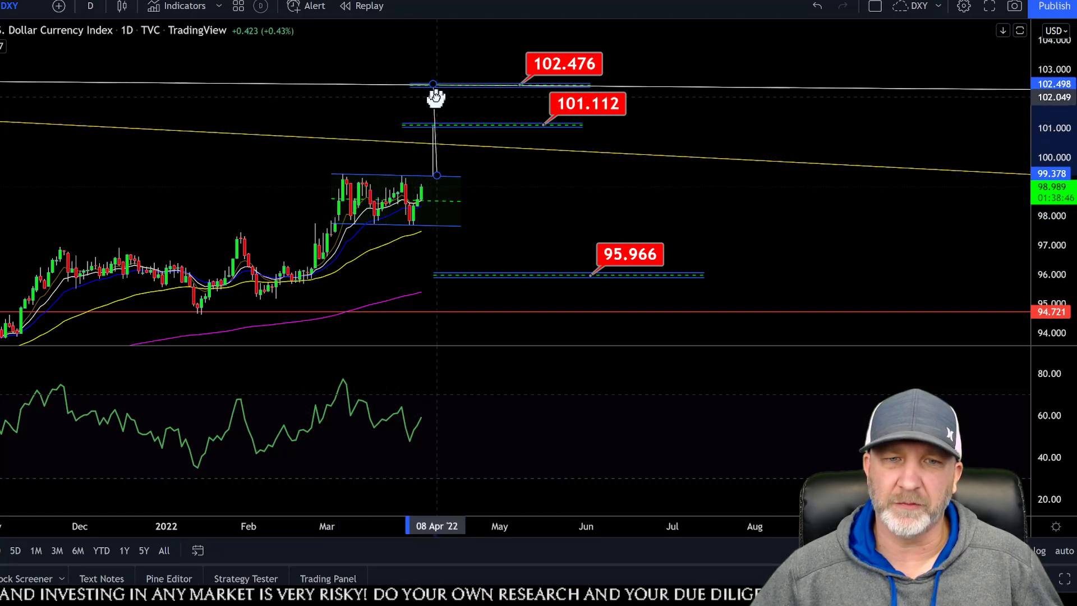
left_click(474, 53)
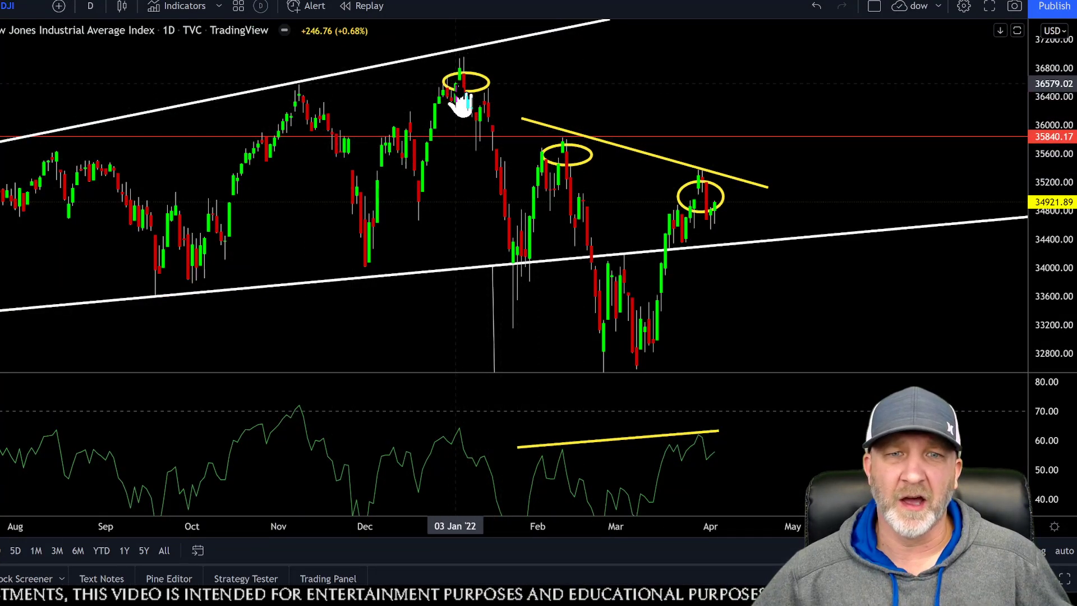
left_click(462, 88)
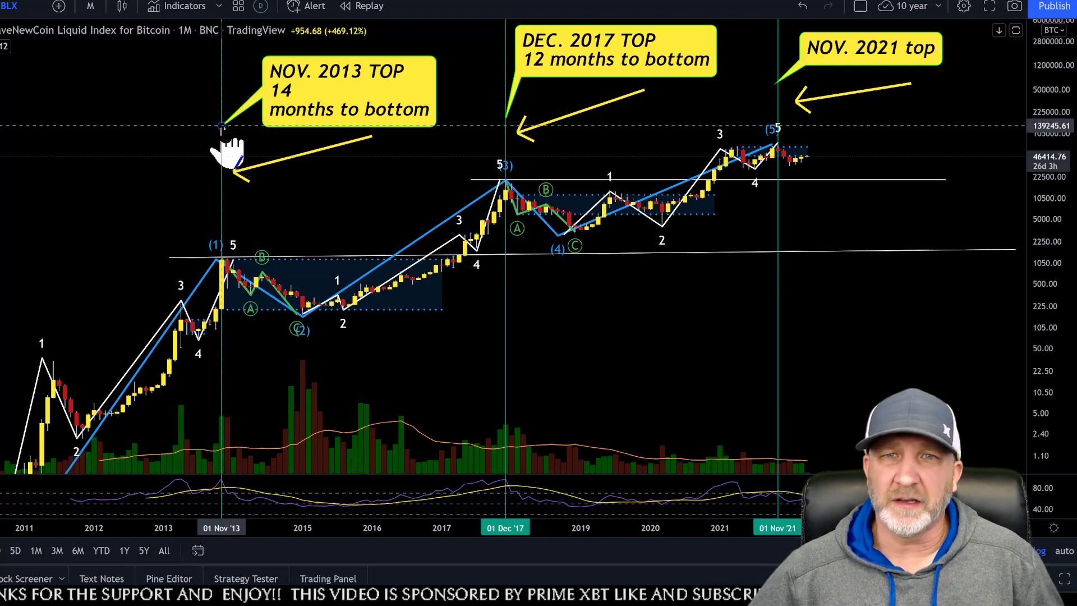
left_click(222, 126)
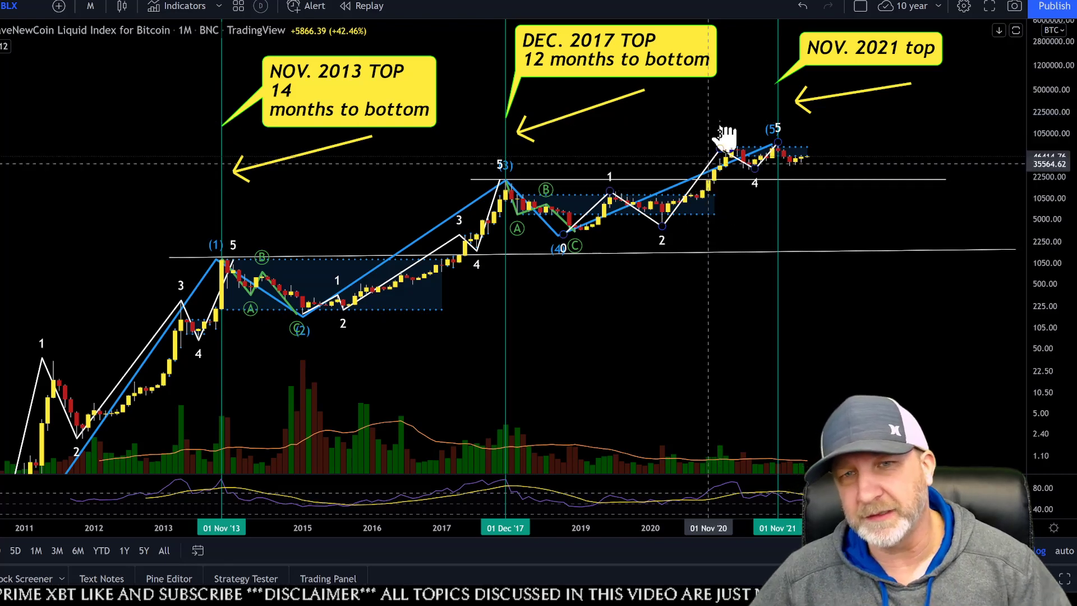
left_click(221, 124)
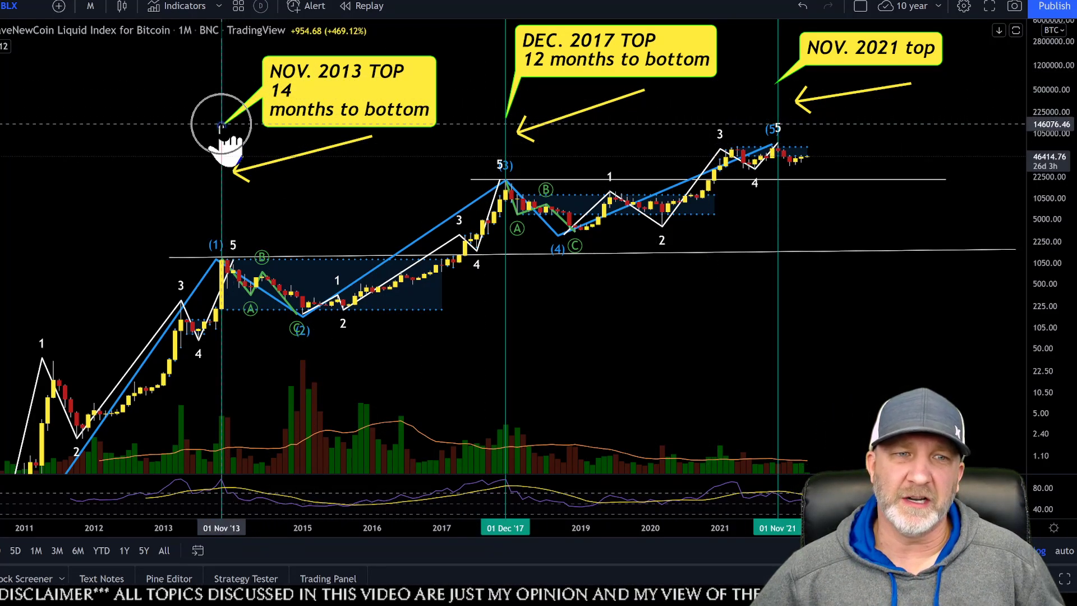
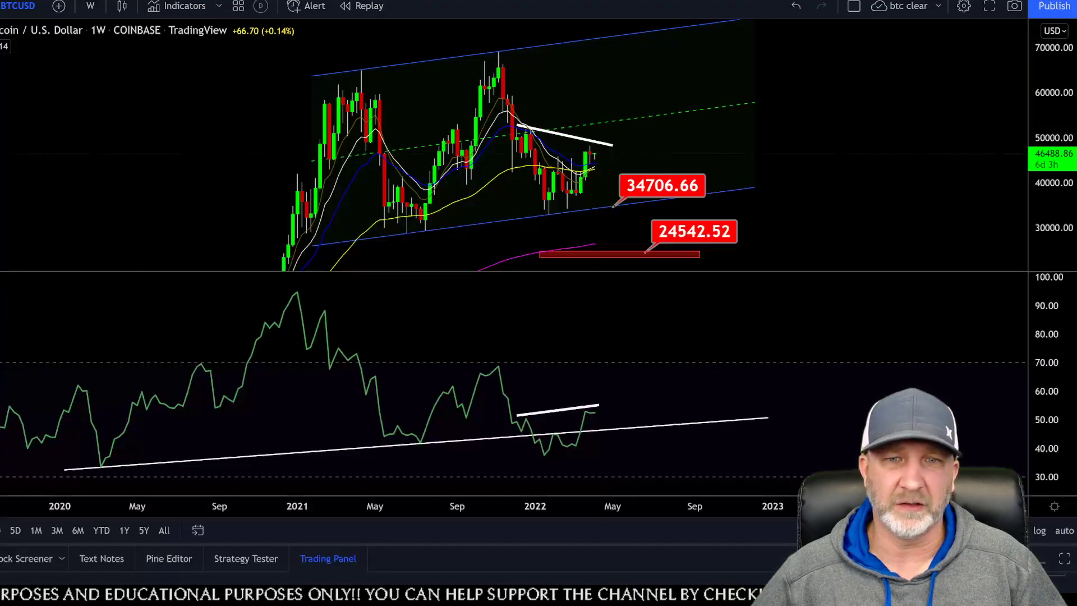
Step: Examine the weekly BTCUSD chart for RSI divergence, the channel's lower boundary, and the 34706.66 and 24542.52 targets
scroll(845, 184, "down", 1)
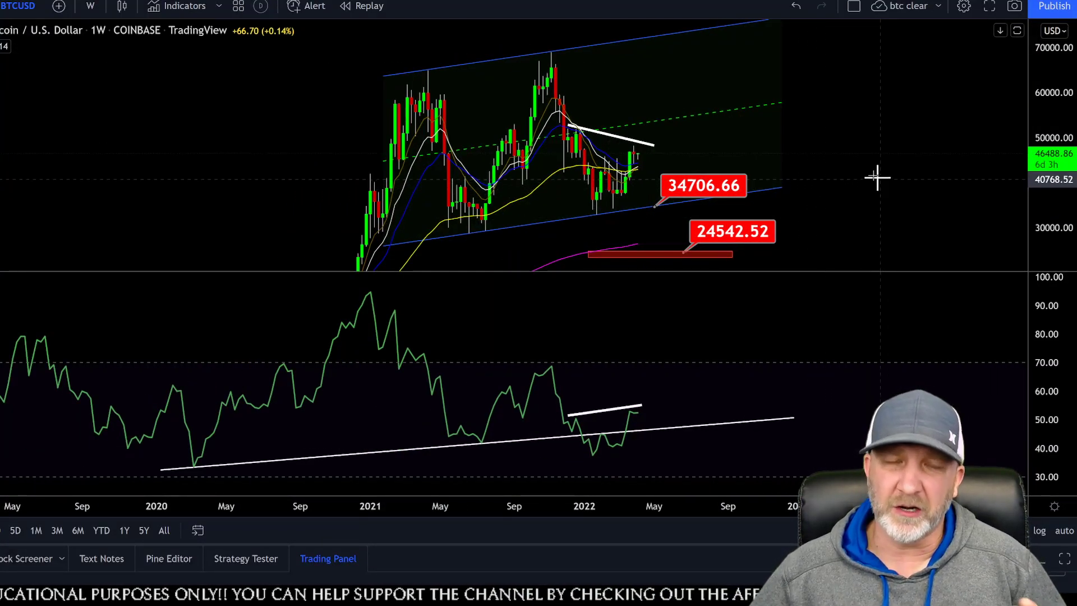
scroll(898, 171, "down", 1)
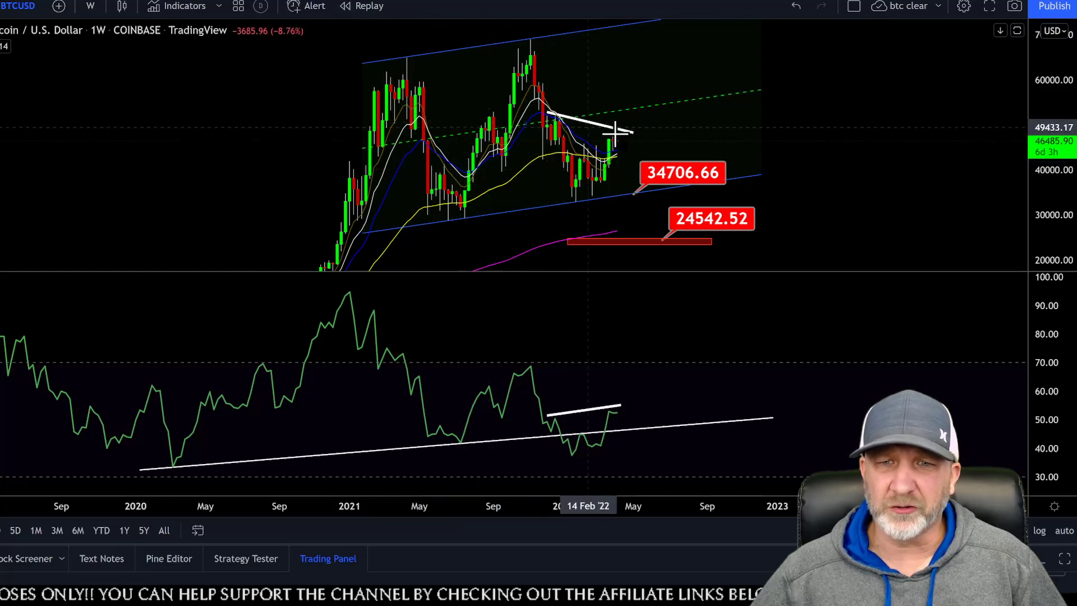
left_click(606, 431)
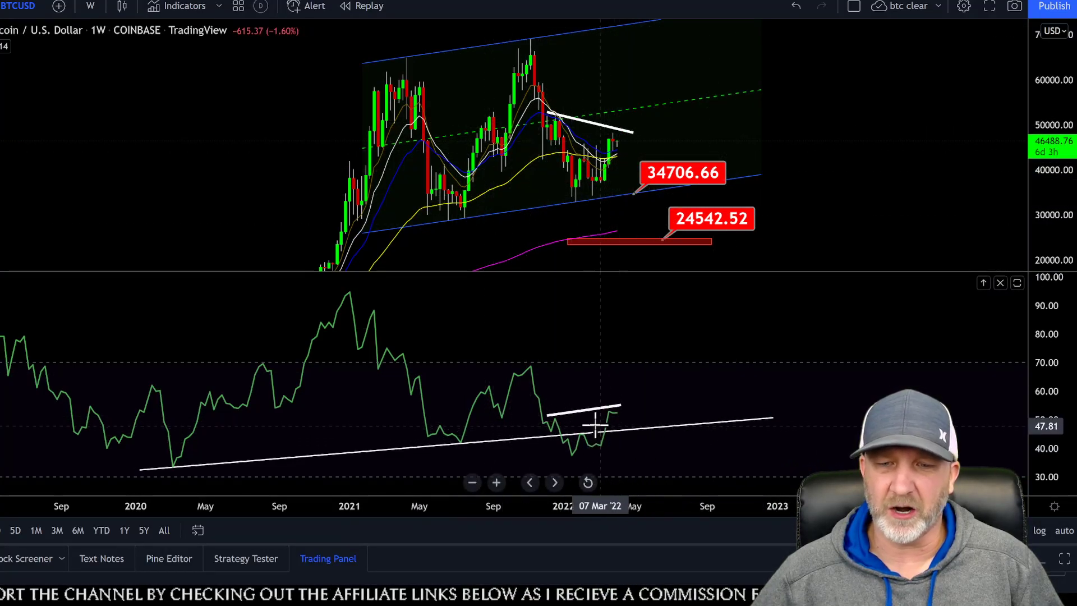
left_click(685, 427)
left_click_drag(1058, 440, 1054, 397)
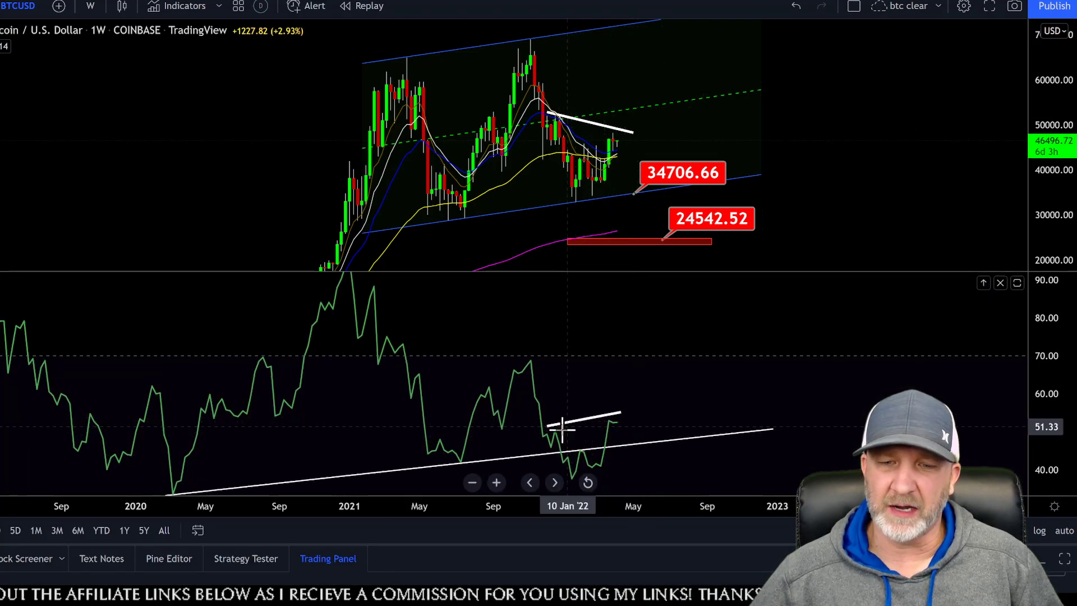
left_click(613, 437)
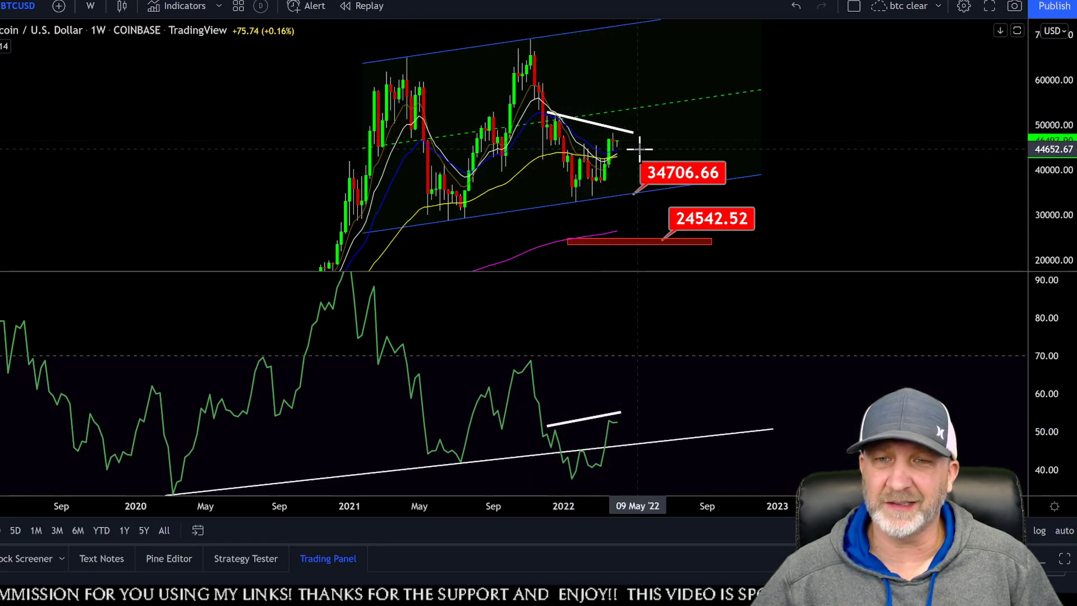
left_click_drag(1055, 224, 1055, 191)
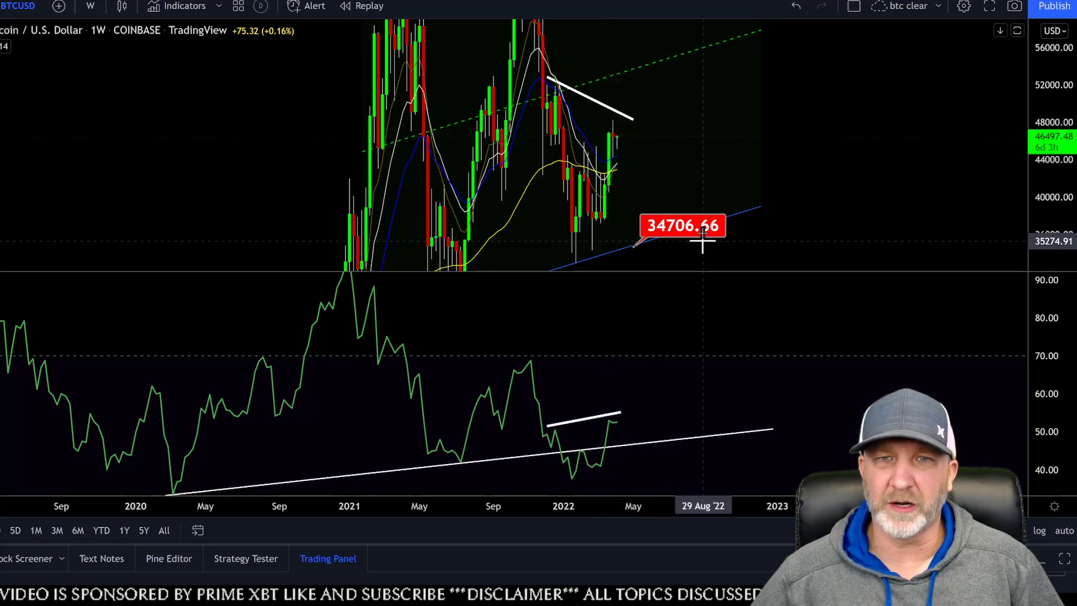
left_click_drag(1052, 101, 1057, 168)
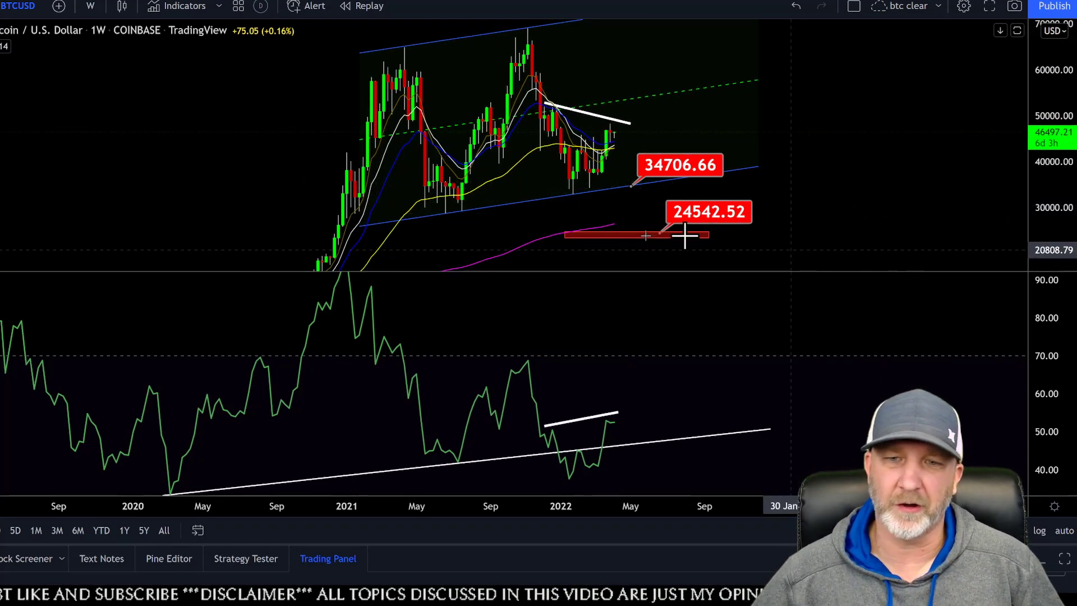
left_click(633, 188)
left_click(632, 188)
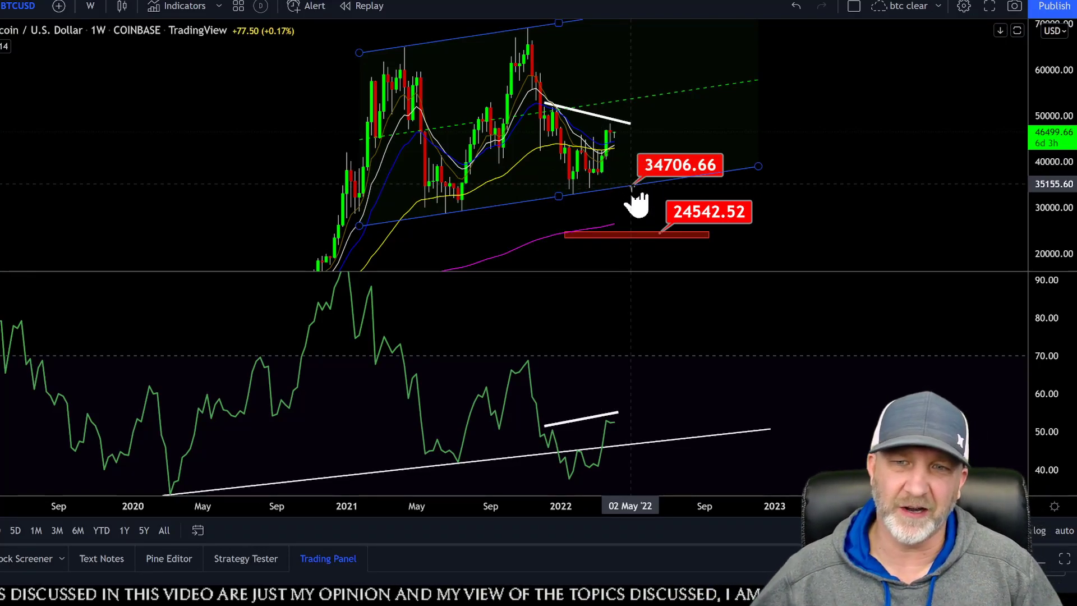
left_click(615, 288)
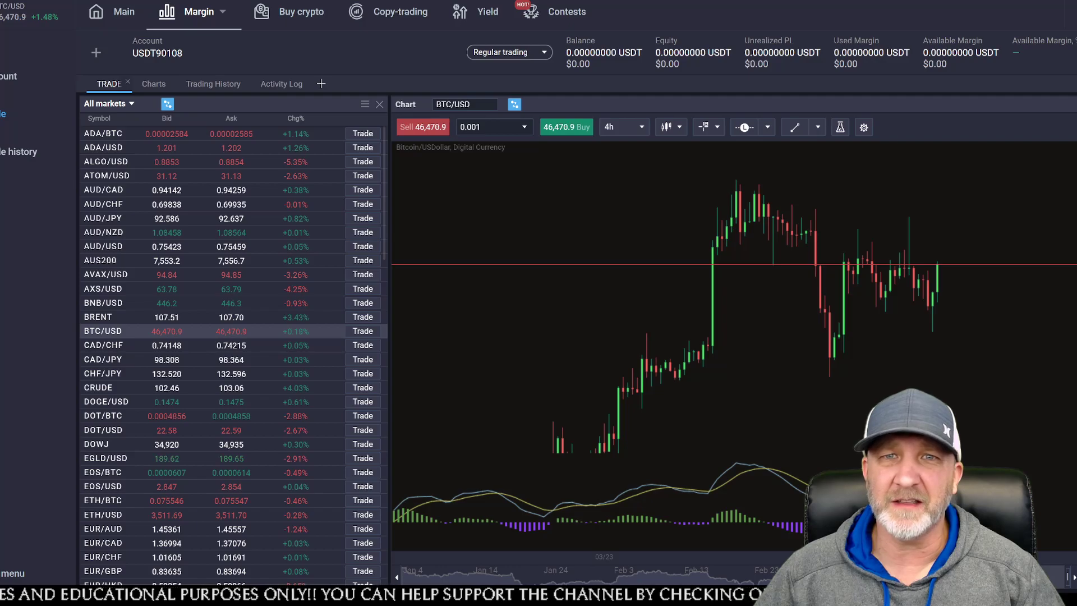
Step: Switch to the Crypto Savy YouTube channel page and look over its helpful tutorial playlists
key("alt+Tab")
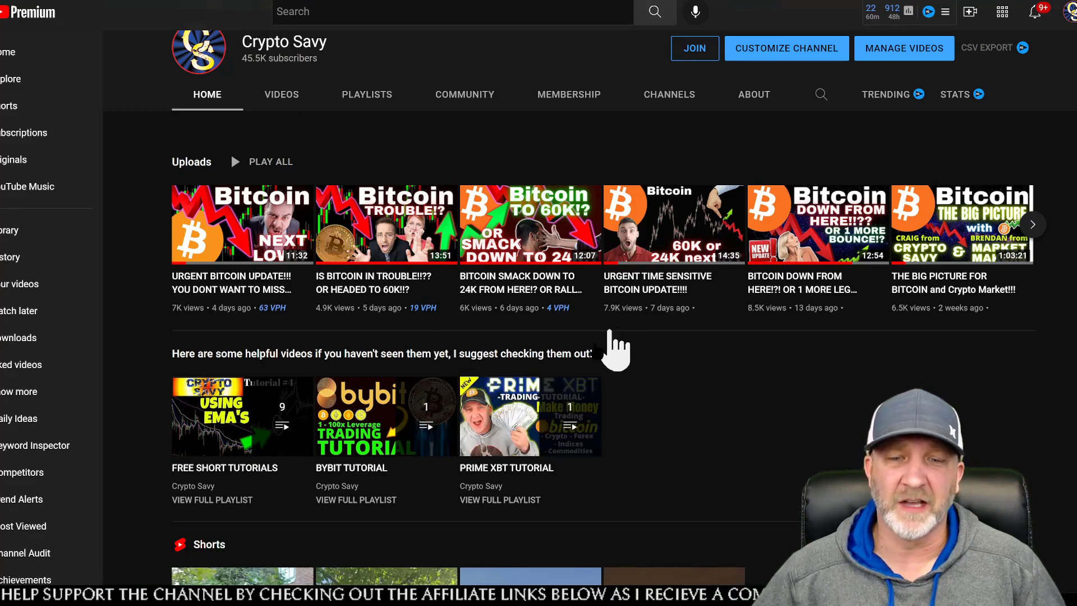
mouse_move(543, 421)
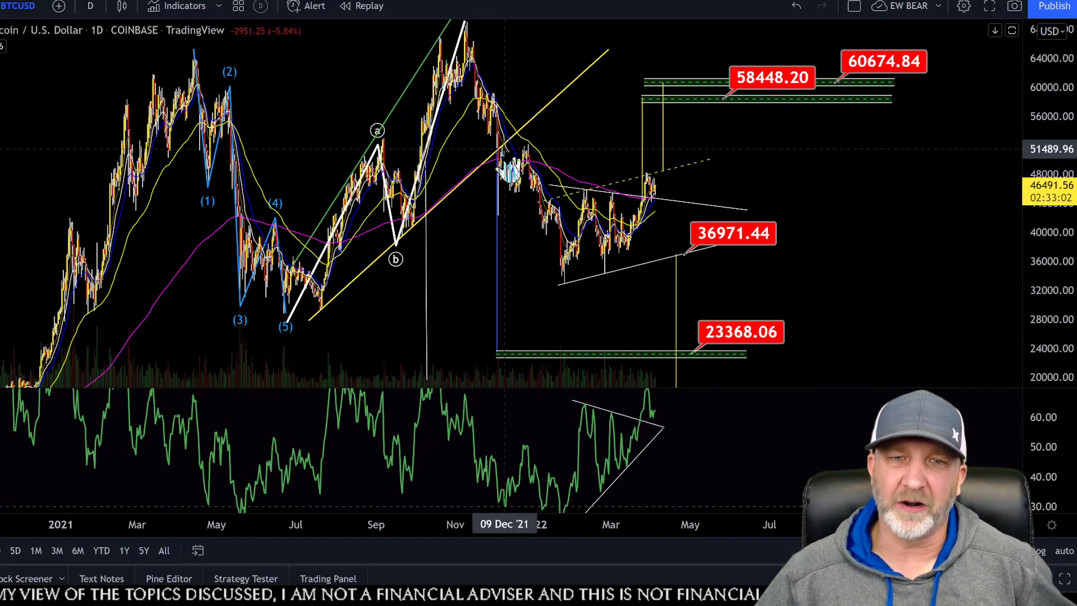
Step: Move the blue vertical projection line on the daily BTCUSD chart to 07 Dec '21, spanning about 51723.29 to 23553.30
left_click(494, 156)
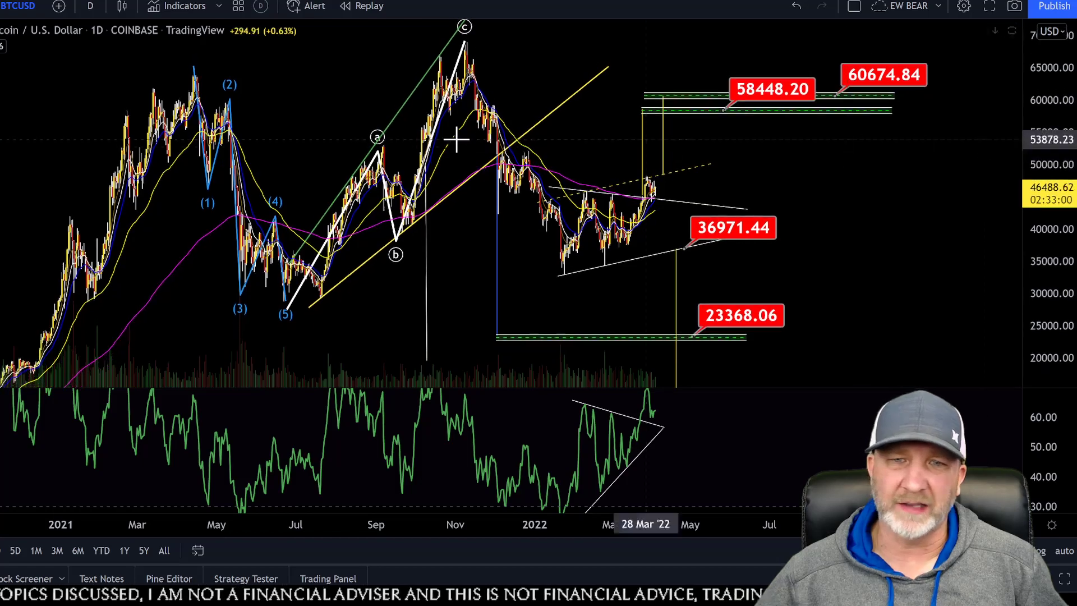
left_click(499, 153)
left_click(508, 167)
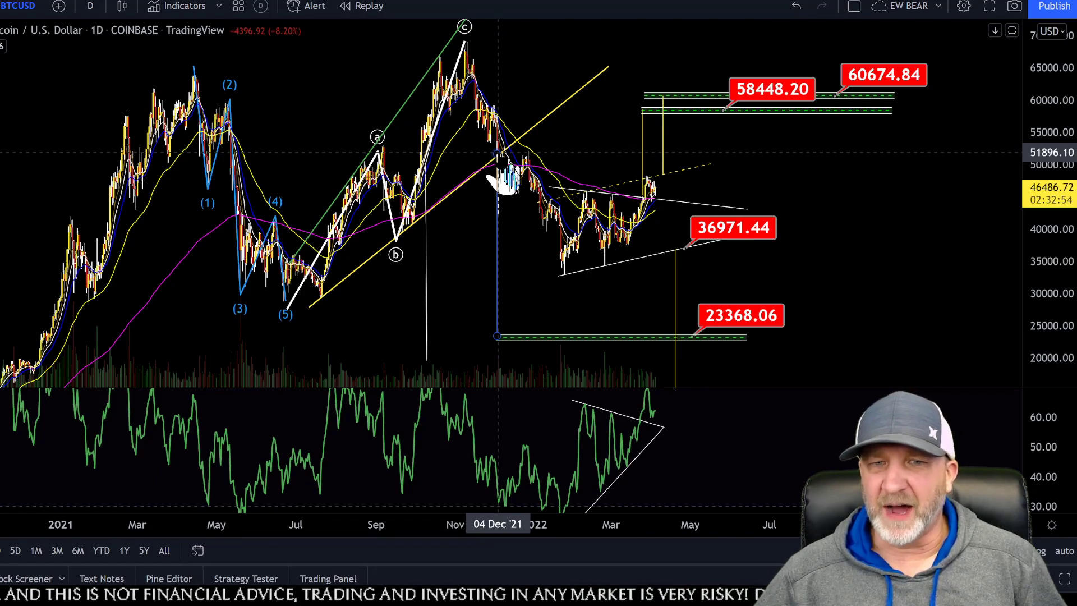
left_click(503, 191)
left_click_drag(501, 204, 507, 262)
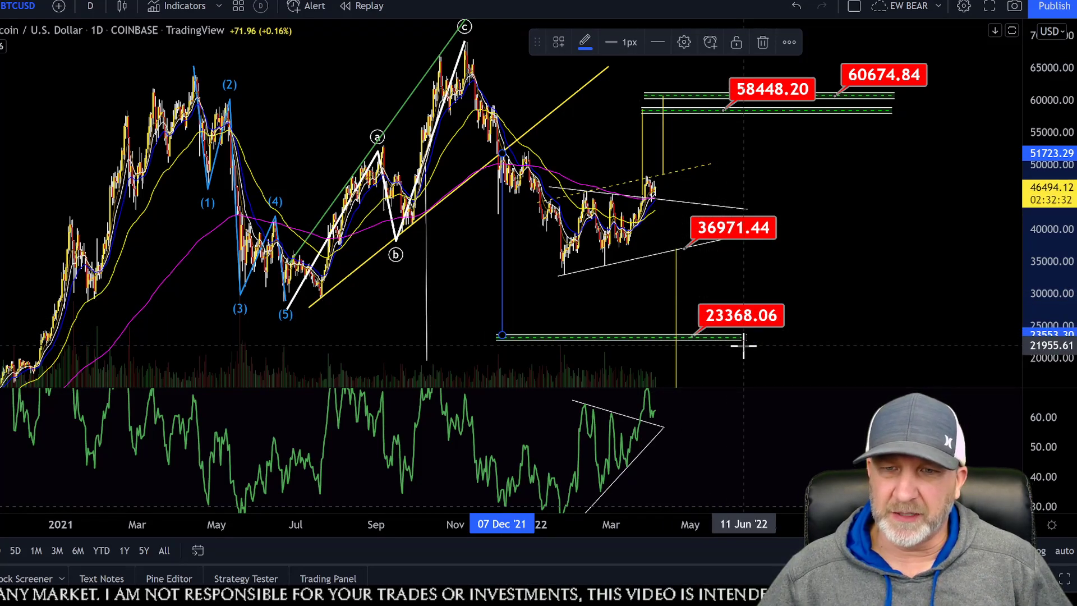
Step: Move the yellow projection line ending at the 58448.20 target to 28 Mar '22, spanning about 44877.65 to 58269.04
scroll(744, 345, "up", 3)
left_click_drag(698, 273, 918, 146)
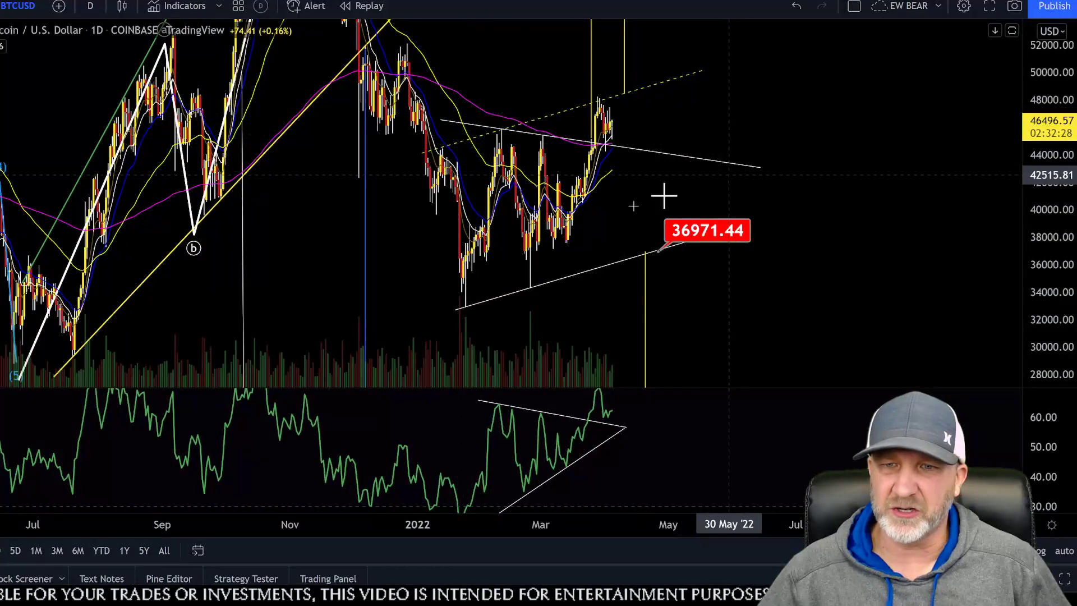
left_click(598, 161)
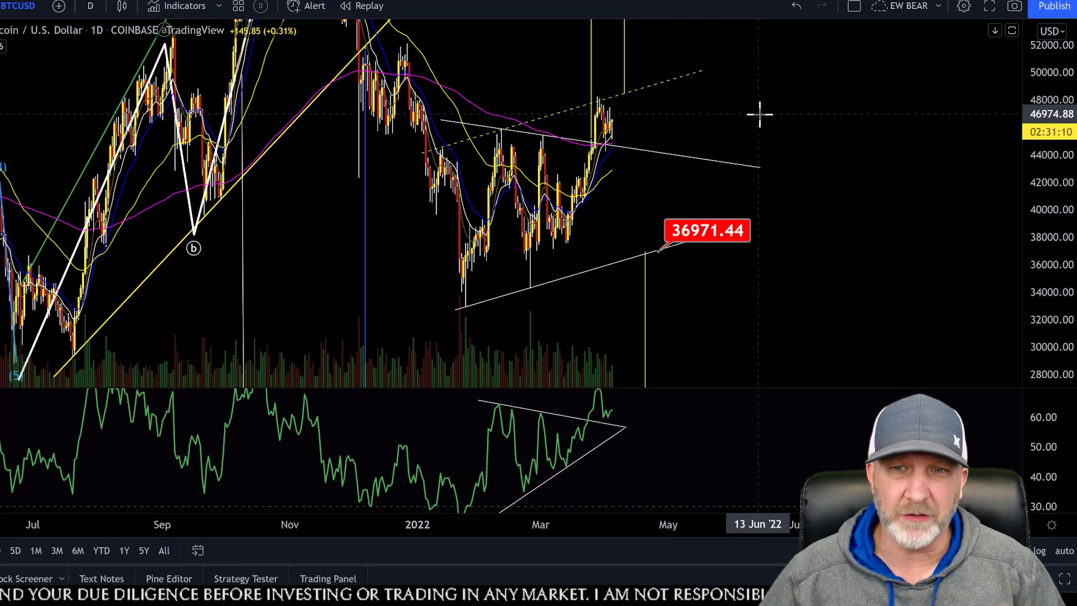
left_click(614, 149)
left_click(634, 34)
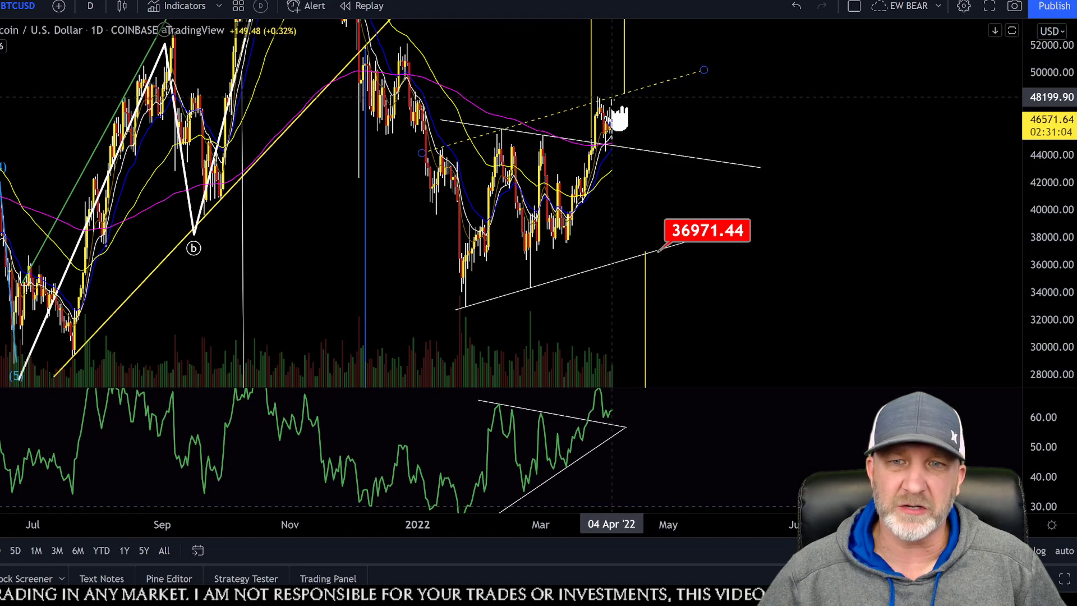
left_click(617, 95)
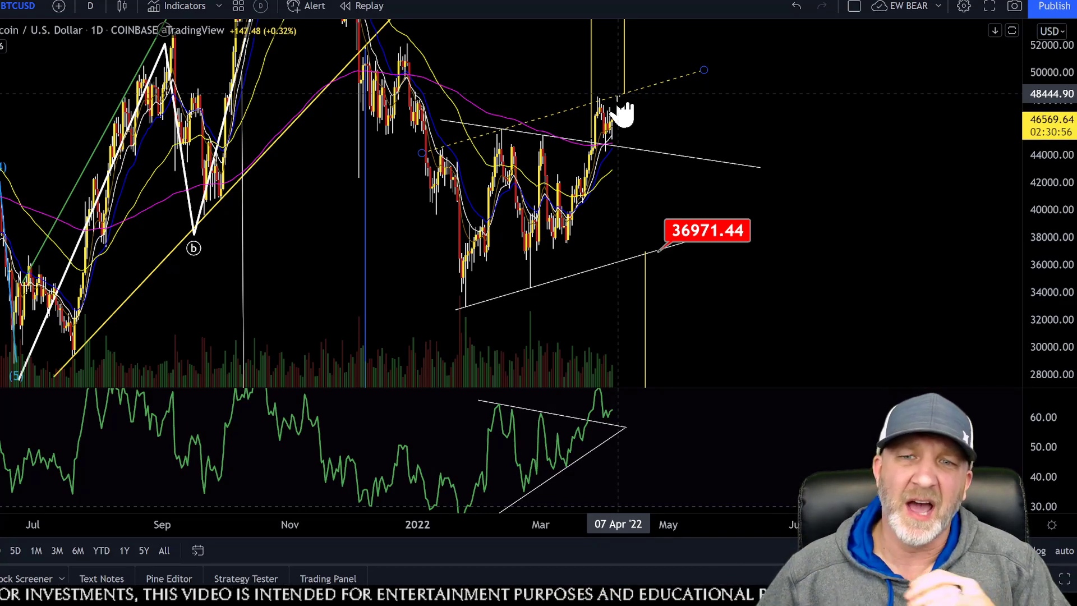
left_click_drag(1052, 99, 1046, 197)
left_click_drag(953, 166, 898, 227)
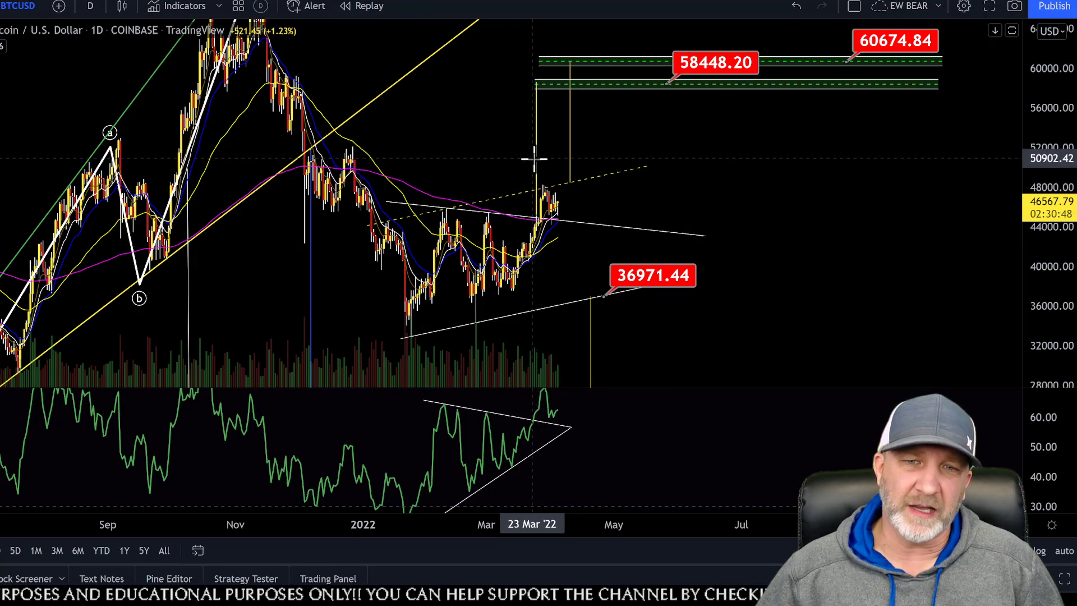
mouse_move(543, 180)
left_mouse_down()
mouse_move(423, 243)
mouse_move(409, 281)
mouse_move(543, 164)
left_mouse_up()
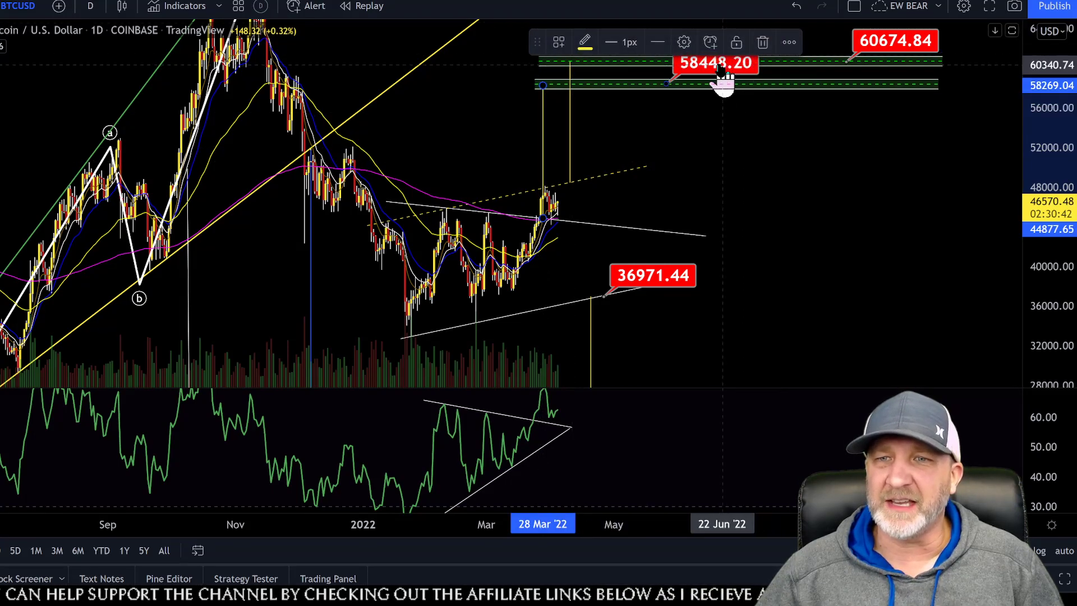
left_click(832, 120)
Step: Move the yellow projection line ending at the 60674.84 target to 06 Apr '22, spanning about 48253.48 to 60463.35
left_click_drag(832, 120, 789, 163)
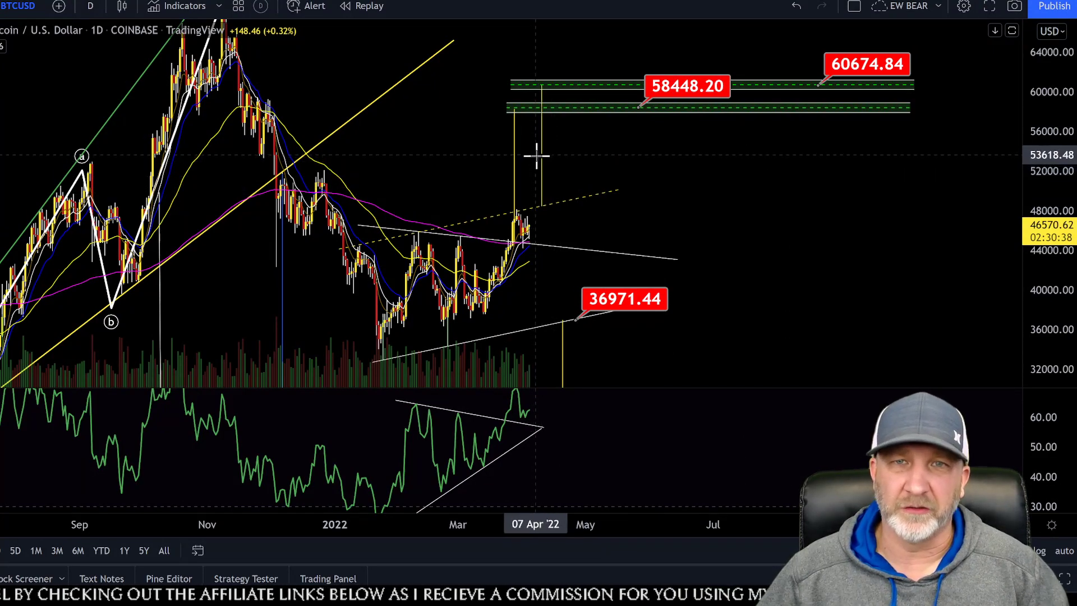
mouse_move(547, 166)
left_mouse_down()
mouse_move(517, 217)
mouse_move(515, 274)
mouse_move(538, 140)
mouse_move(534, 149)
left_mouse_up()
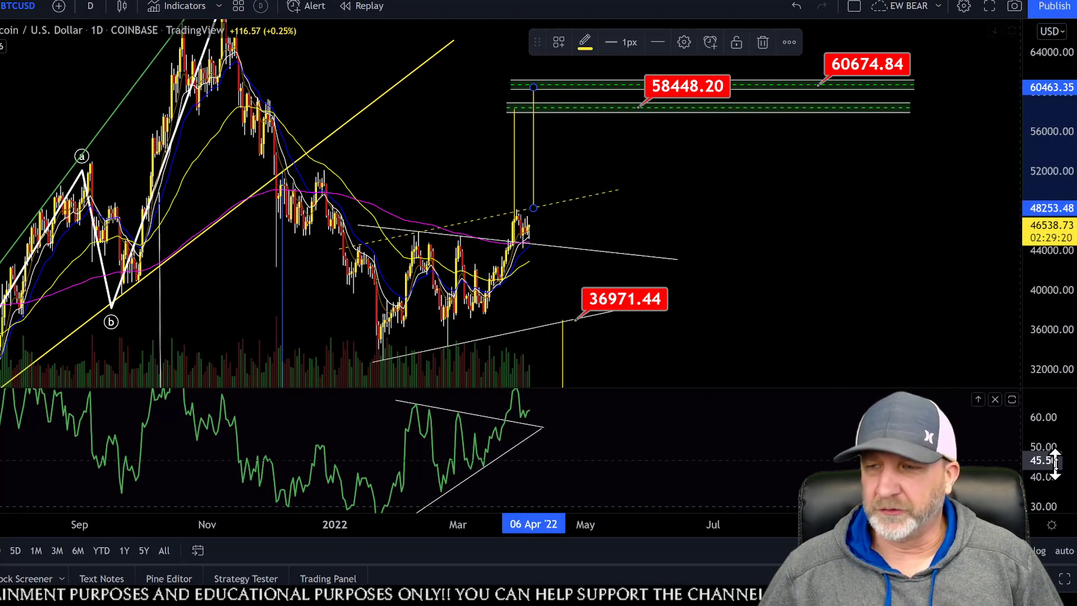
Step: Move the long yellow projection line that starts at the 36971.44 level up to 27 Dec '21 on the daily BTCUSD chart
double_click(1055, 420)
left_click_drag(879, 307, 887, 260)
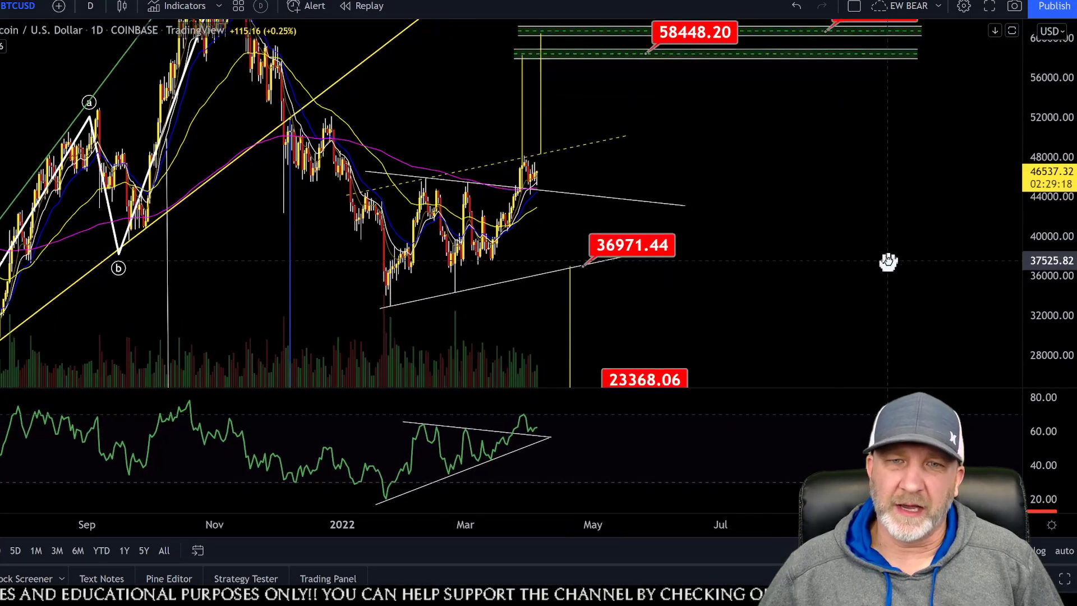
left_click_drag(1059, 78, 832, 254)
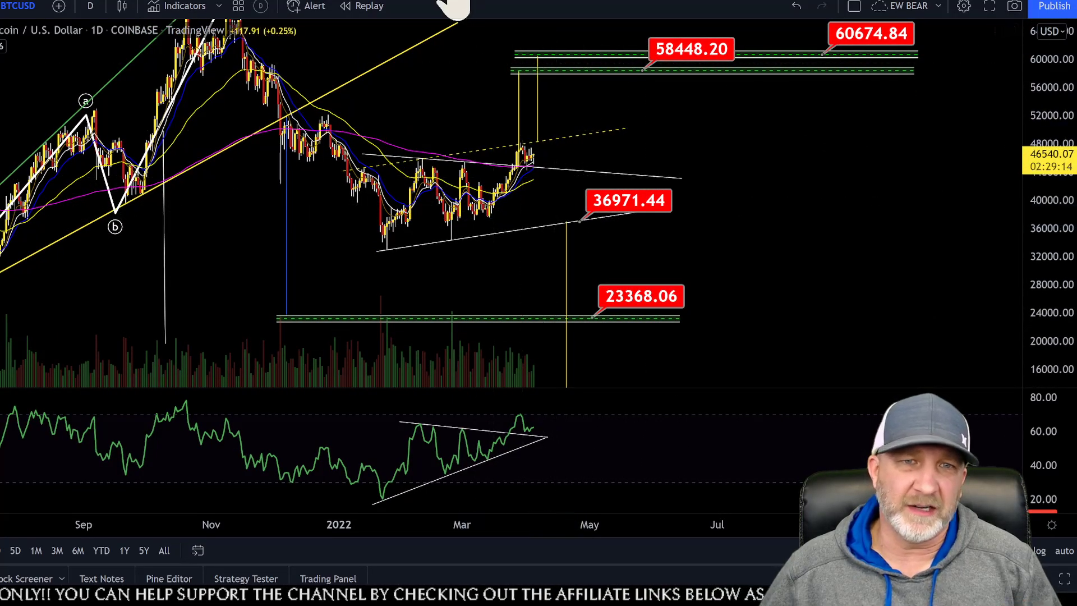
left_click_drag(760, 243, 772, 267)
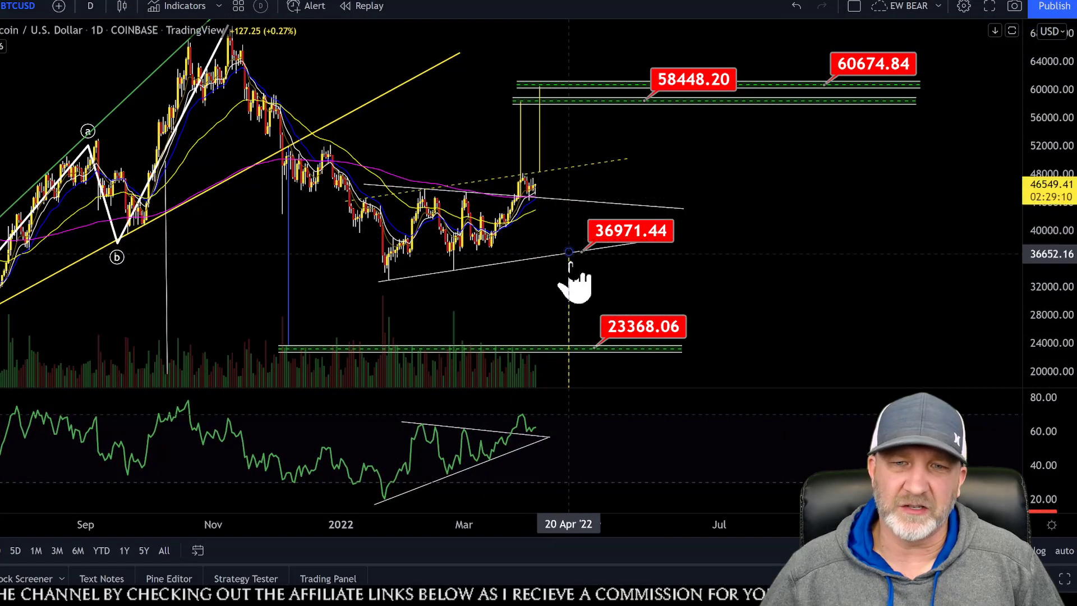
left_click_drag(752, 318, 796, 257)
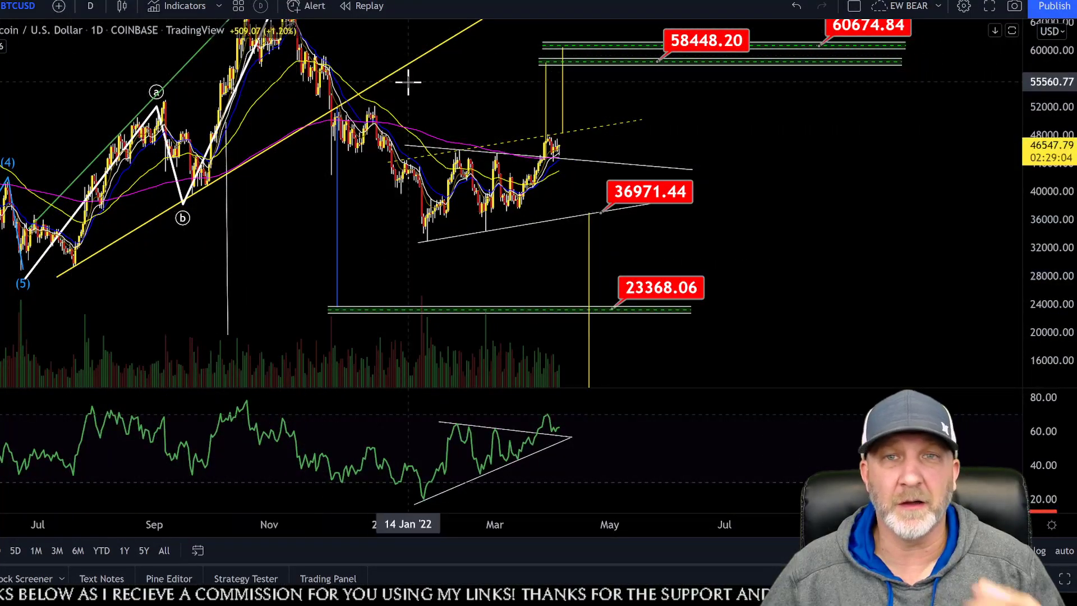
left_click_drag(794, 314, 777, 238)
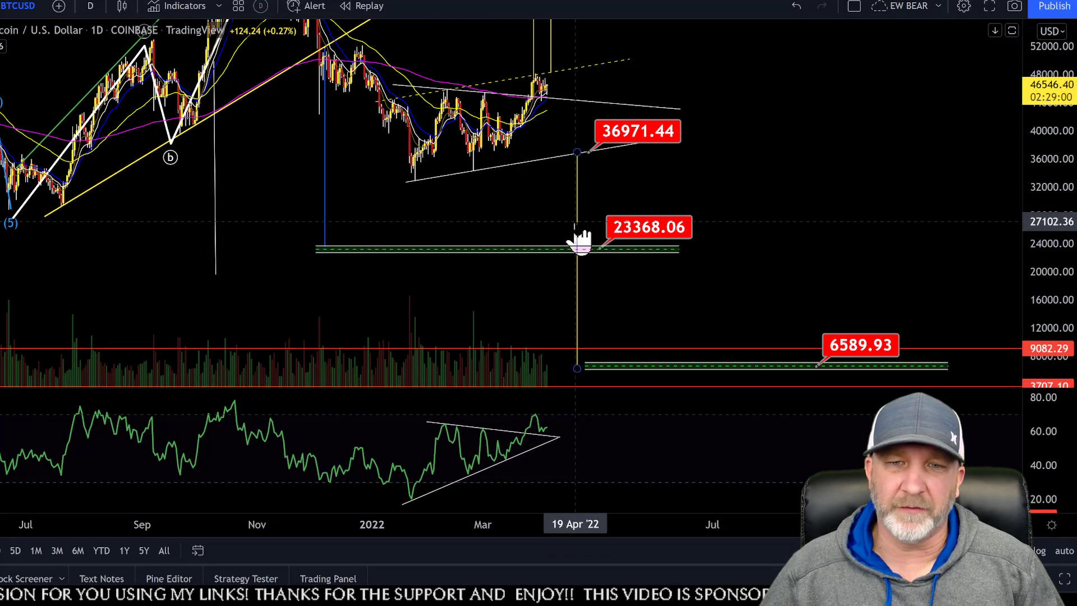
left_click_drag(551, 202, 360, 32)
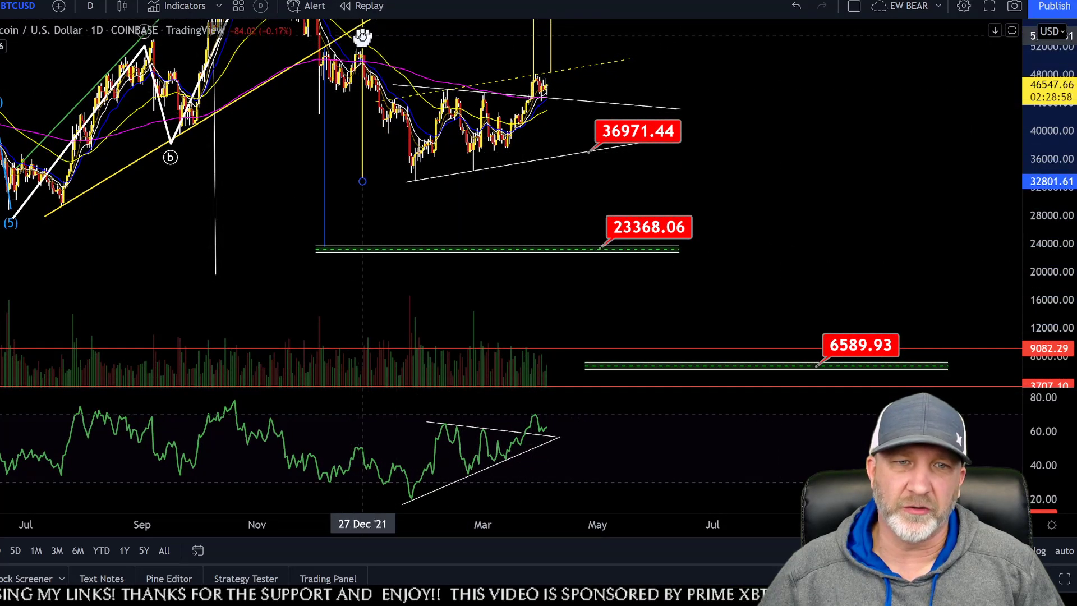
left_click_drag(469, 41, 226, 202)
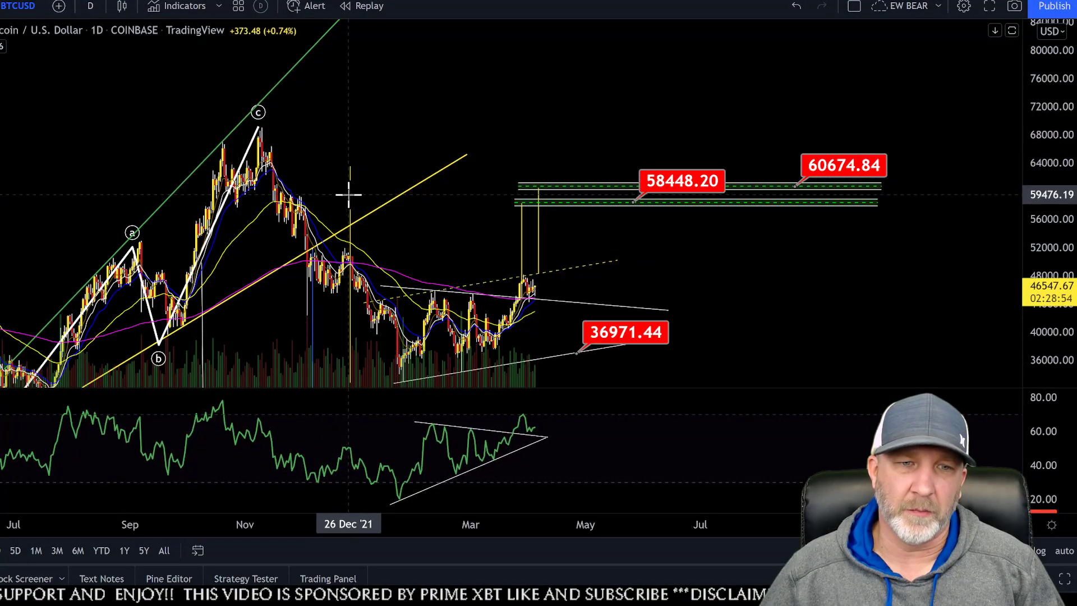
Step: Place the long yellow projection line so it runs from the 36971.44 label's tip down to the 6589.93 target
left_click_drag(355, 207, 573, 381)
left_click_drag(818, 348, 813, 178)
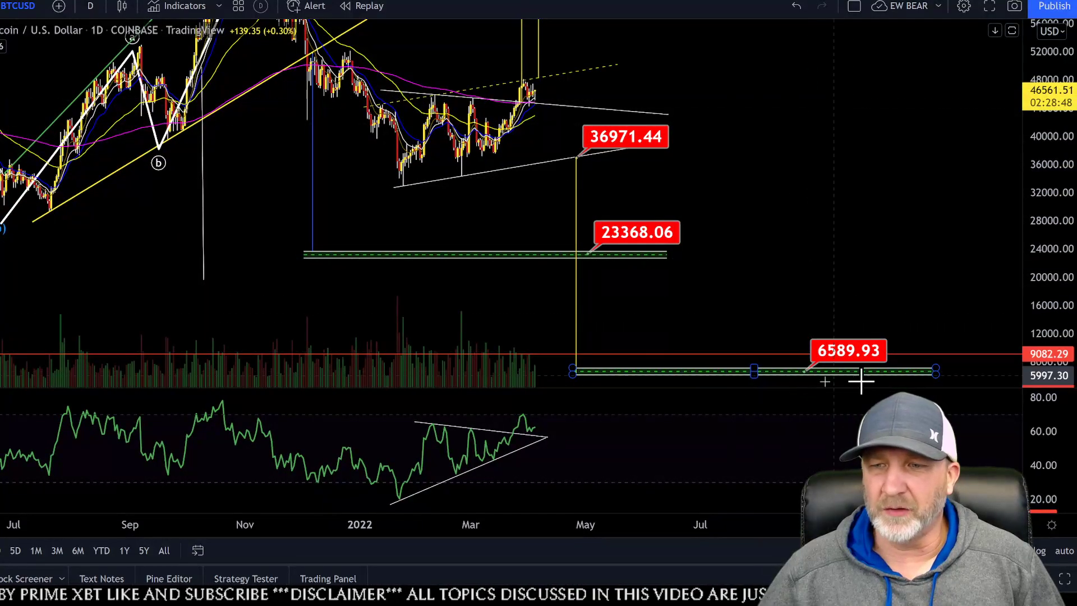
scroll(859, 196, "down", 1)
left_click_drag(1053, 103, 777, 211)
scroll(897, 163, "down", 1)
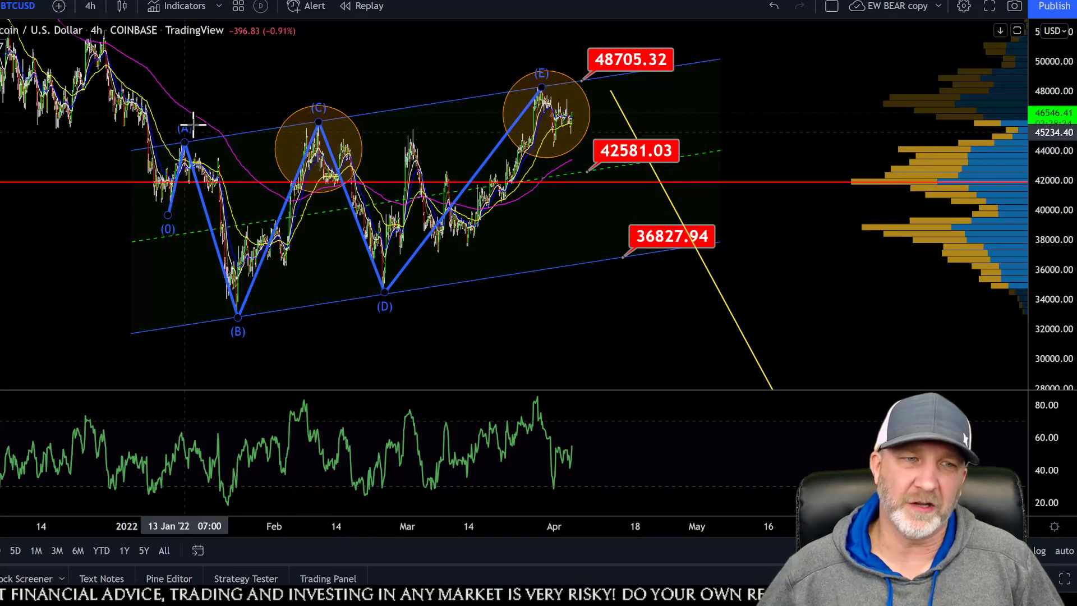
Step: Examine the rising channel around waves (A) to (E) on the 4h BTCUSD chart and its three labelled price levels
left_click(455, 252)
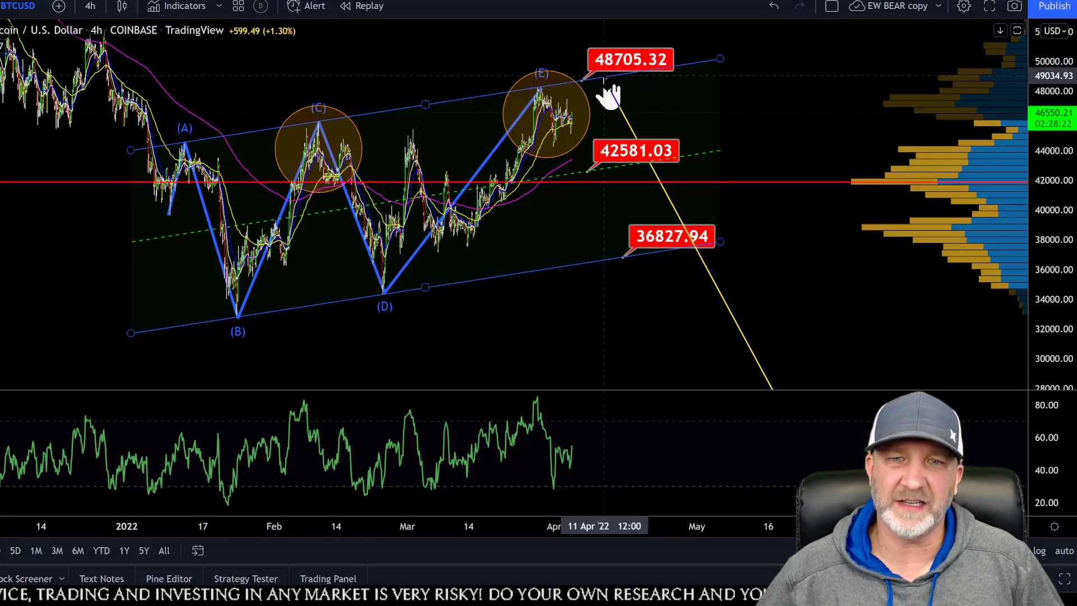
left_click(603, 205)
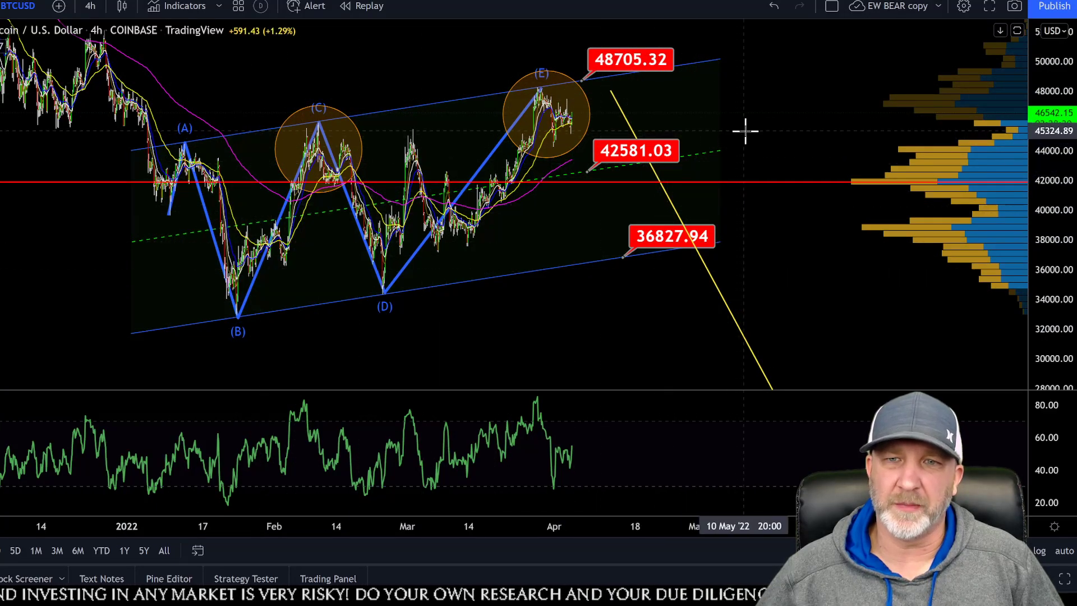
left_click_drag(692, 132, 722, 180)
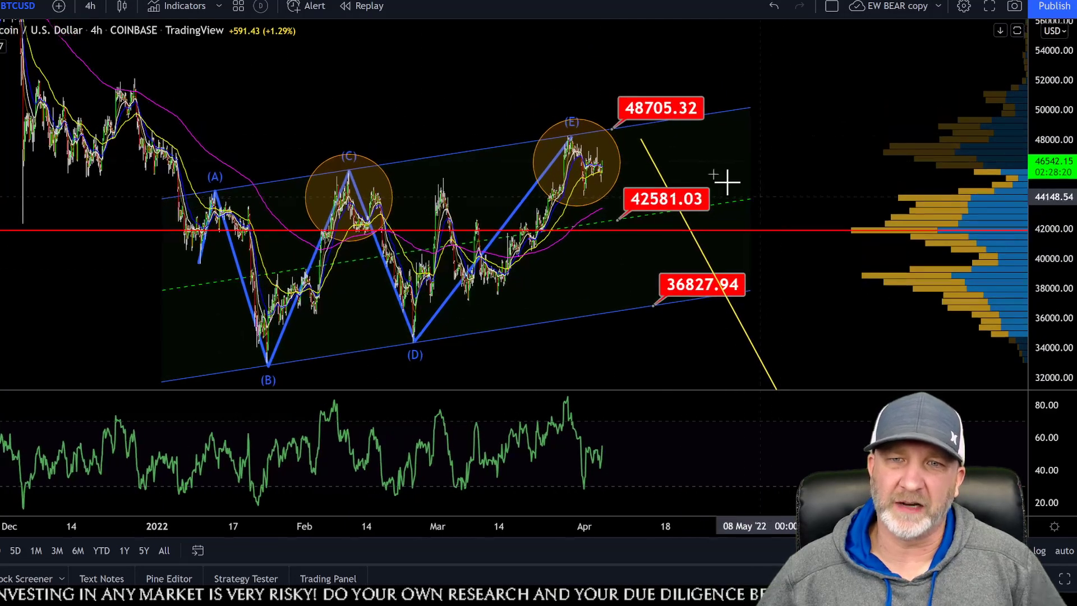
left_click(610, 130)
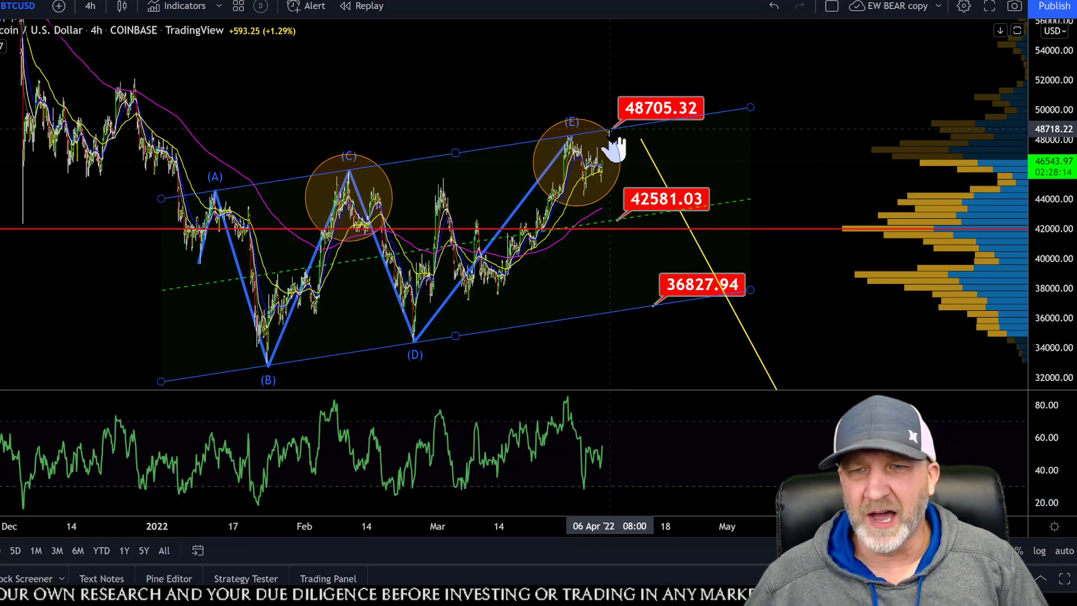
left_click(743, 103)
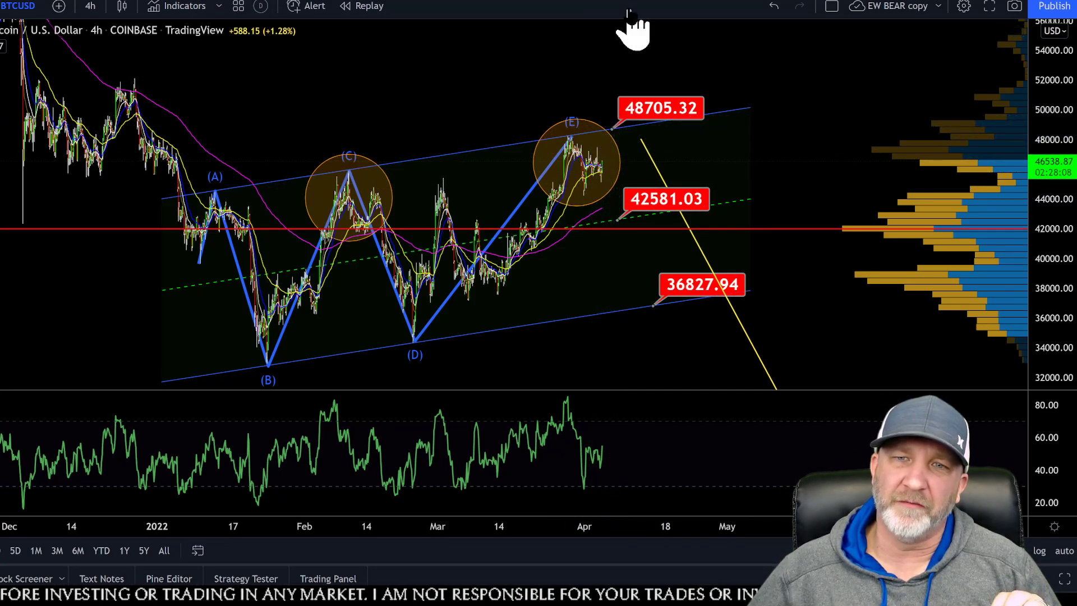
left_click_drag(743, 60, 743, 91)
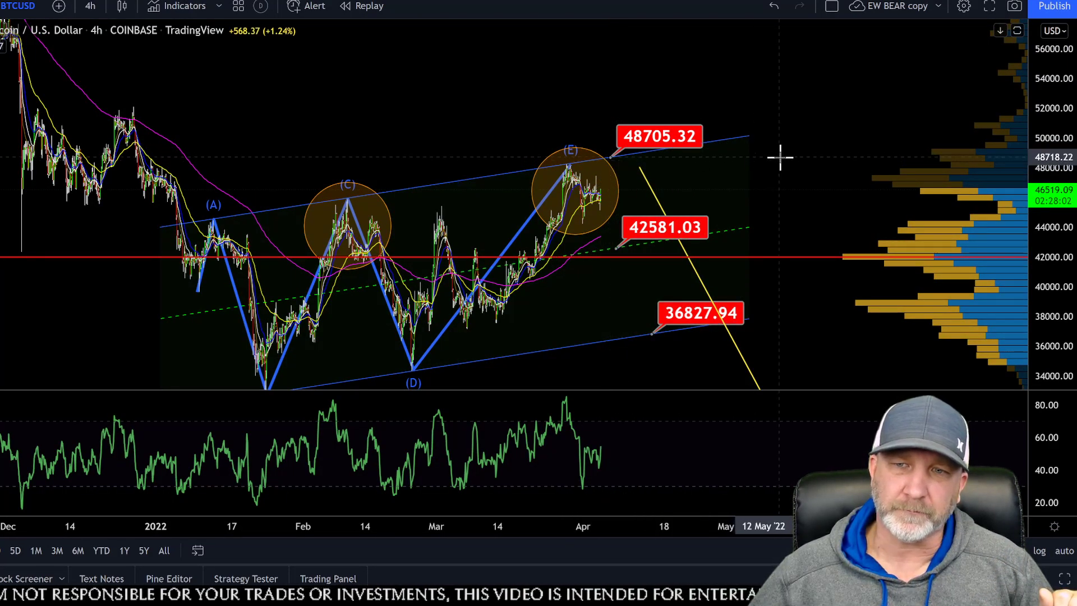
left_click_drag(781, 157, 774, 103)
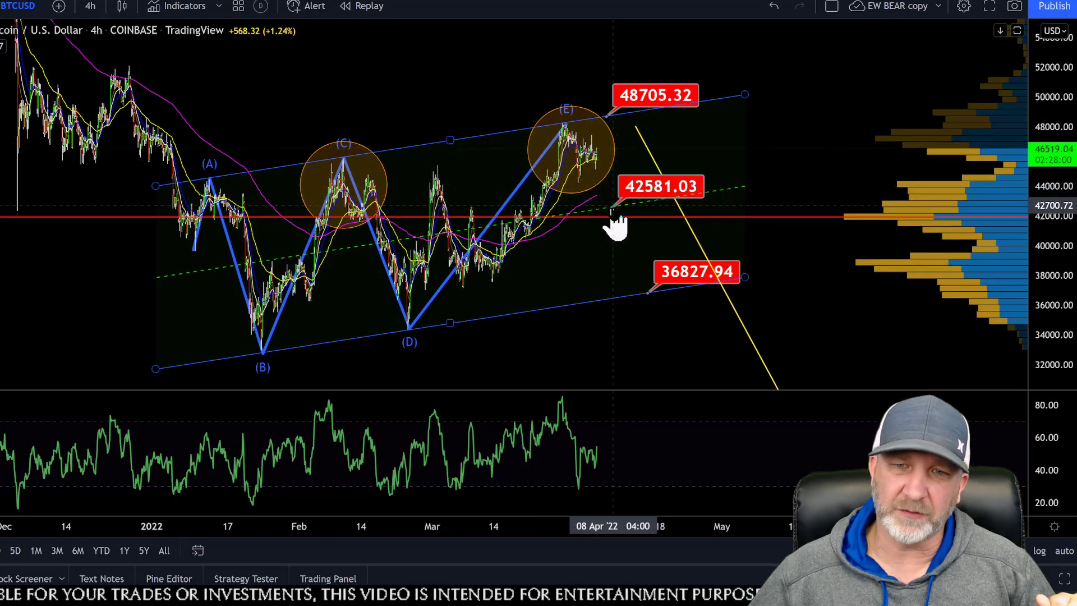
Step: Move the price label on the rising channel's dashed midline to 42626.27
left_click_drag(630, 190, 631, 187)
left_click(790, 152)
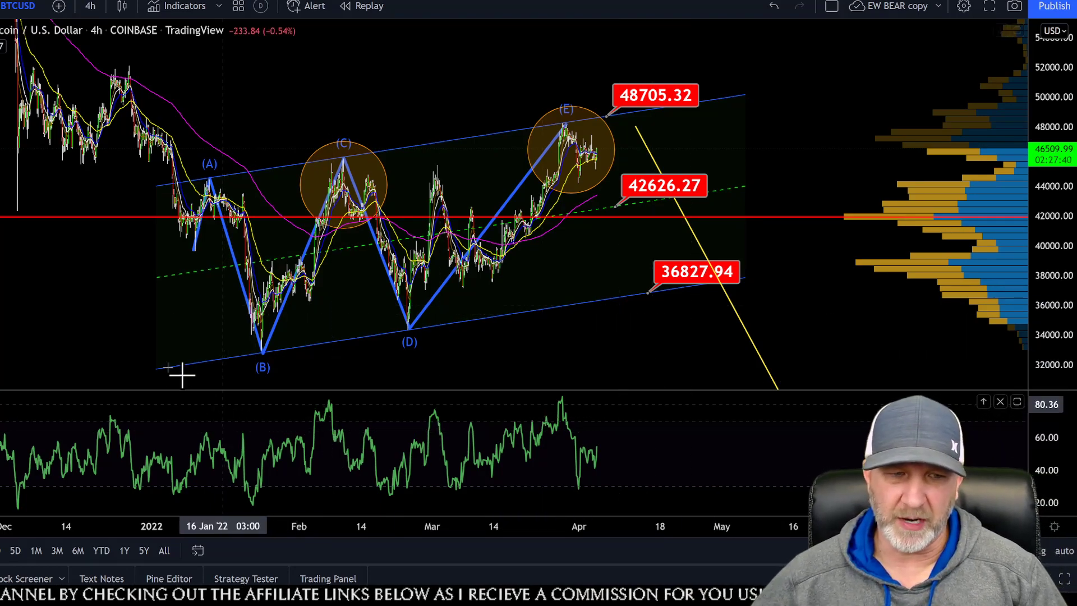
left_click_drag(798, 272, 772, 211)
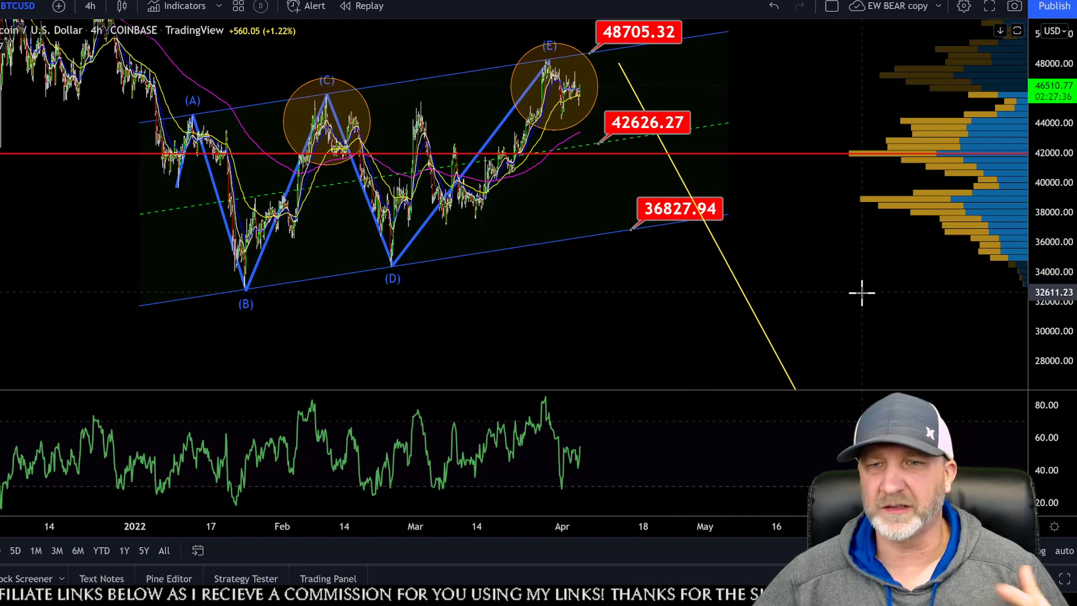
Step: Switch to the custom image store website and look over its product categories
scroll(862, 293, "down", 2)
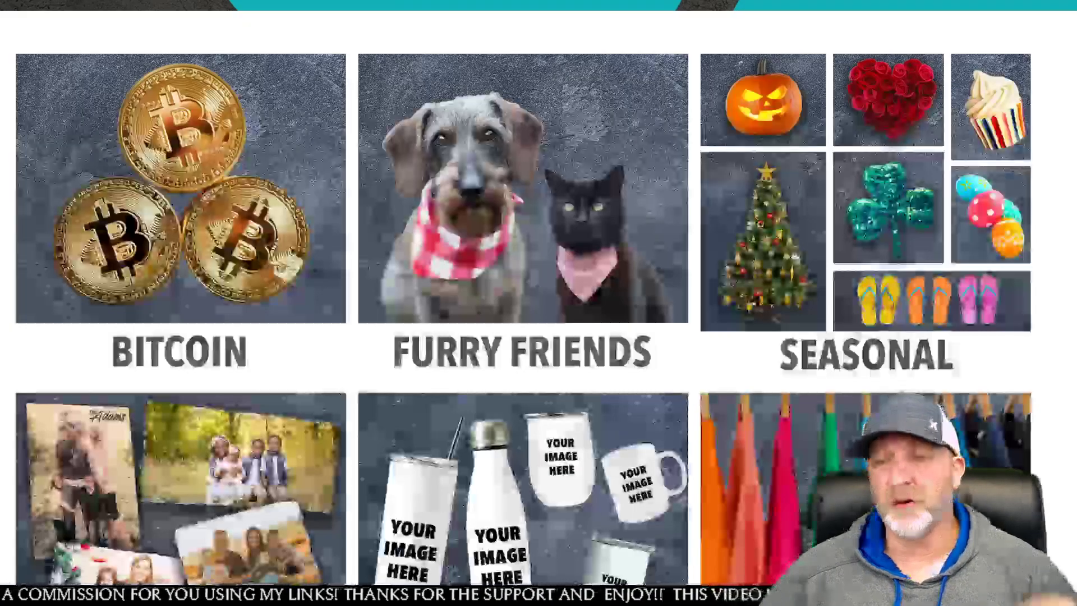
scroll(569, 356, "up", 10)
scroll(570, 356, "up", 3)
scroll(572, 361, "down", 10)
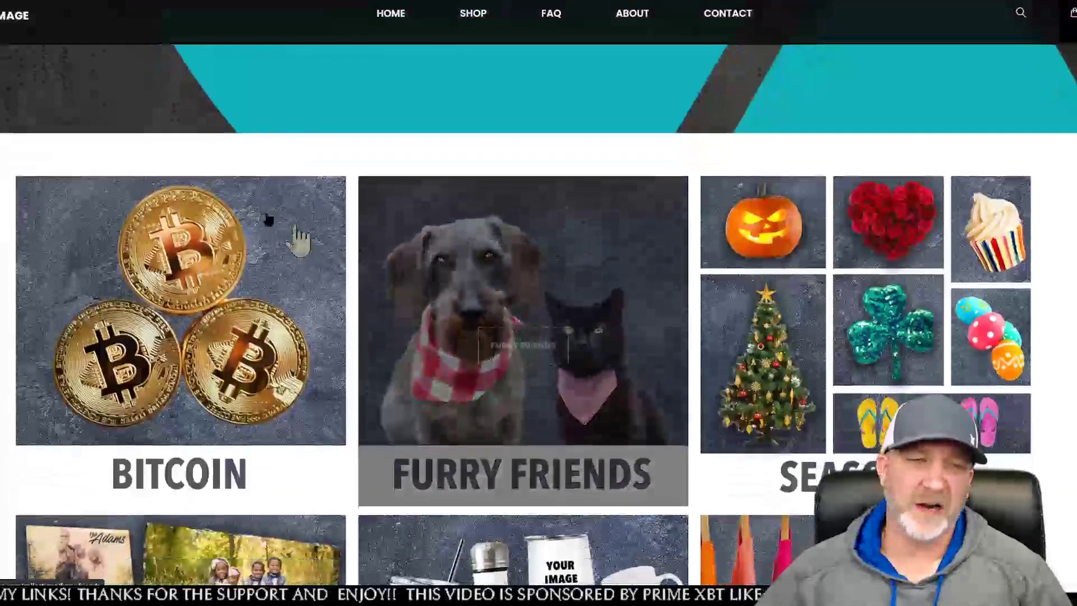
scroll(696, 337, "down", 3)
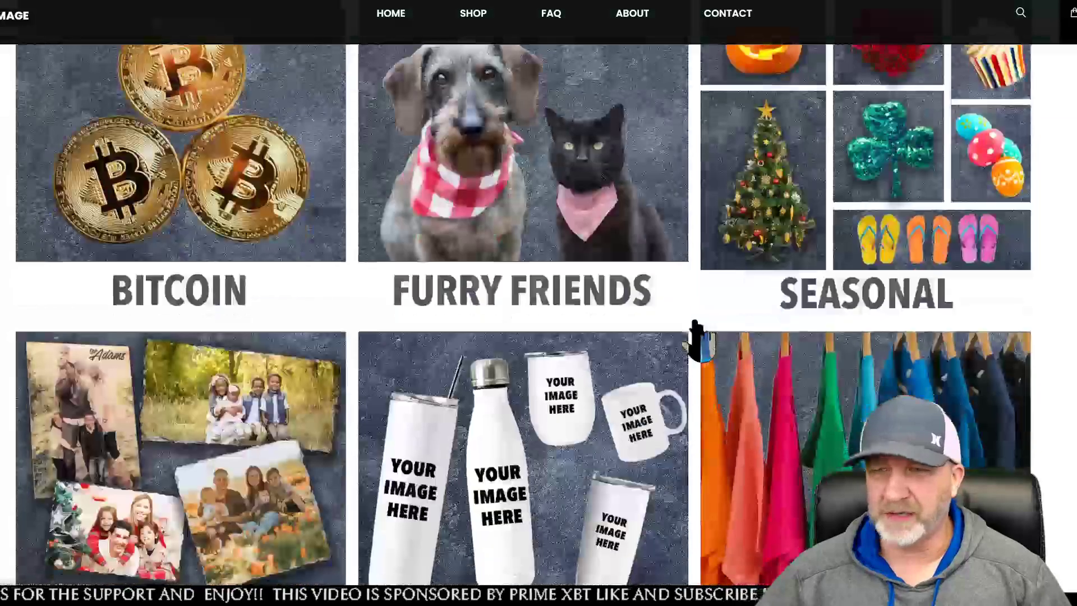